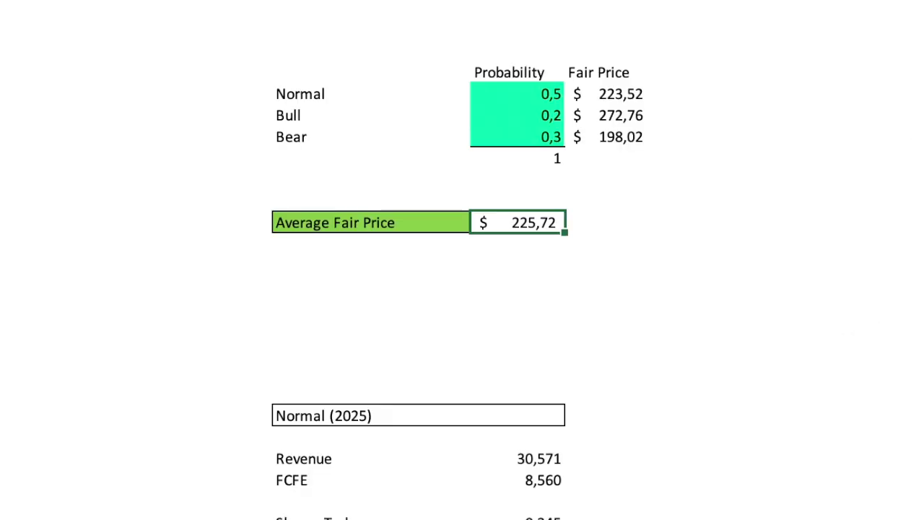
# Review the average fair price summary and the Normal and Bear case discounted free cash flow tables on the BIDU sheet
pyautogui.click(697, 217)
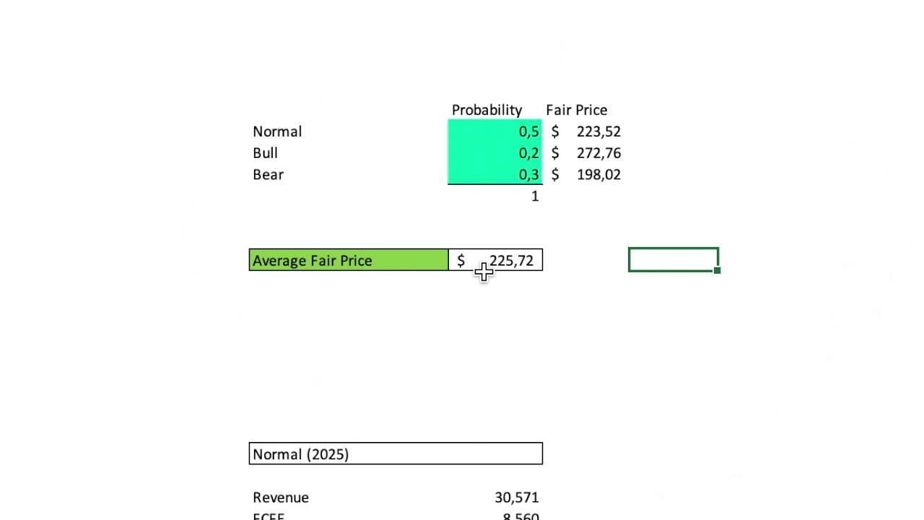
pyautogui.click(745, 273)
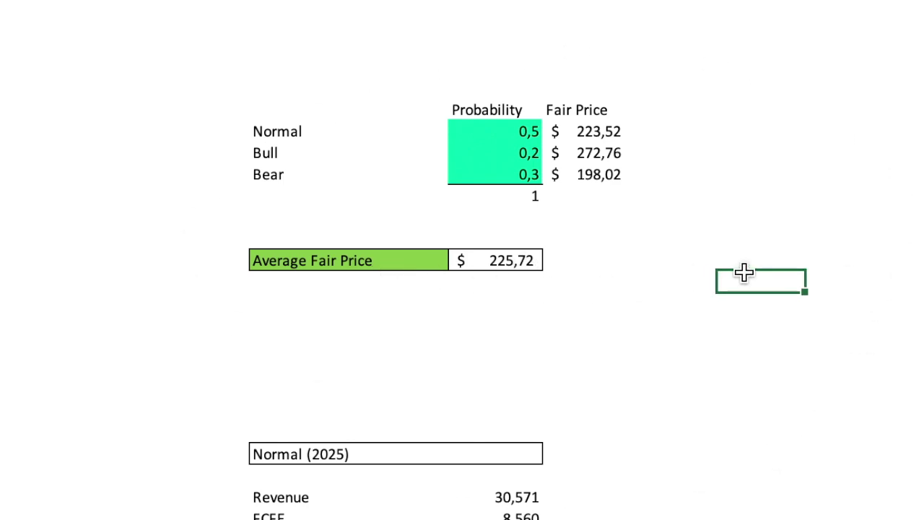
pyautogui.scroll(10, 744, 272)
pyautogui.scroll(15, 745, 272)
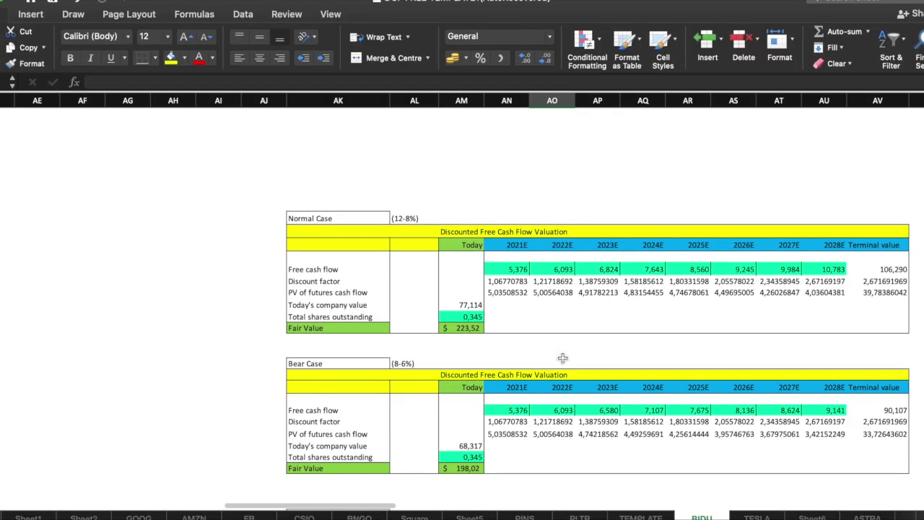
# Examine the revenue growth row for 2016 to 2020 and its adjusted average in the historical financials table
pyautogui.hscroll(-10, 745, 272)
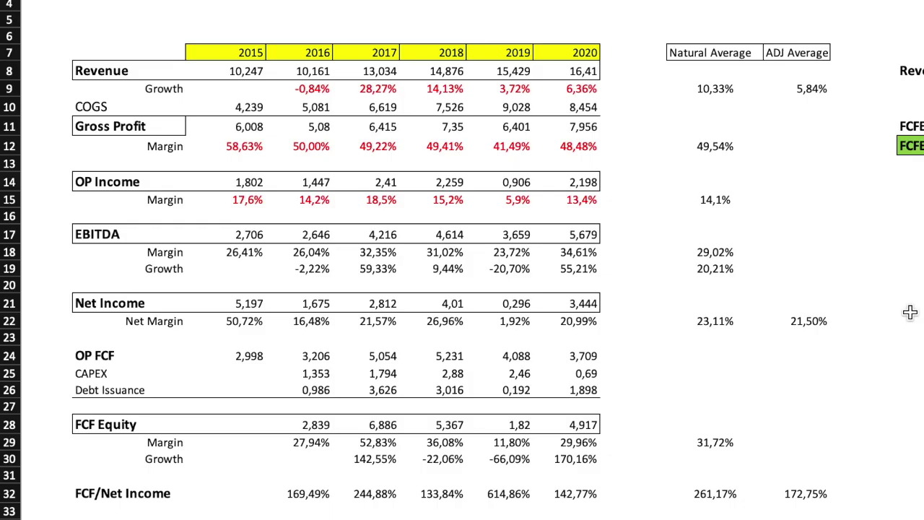
pyautogui.moveTo(312, 88); pyautogui.dragTo(587, 89)
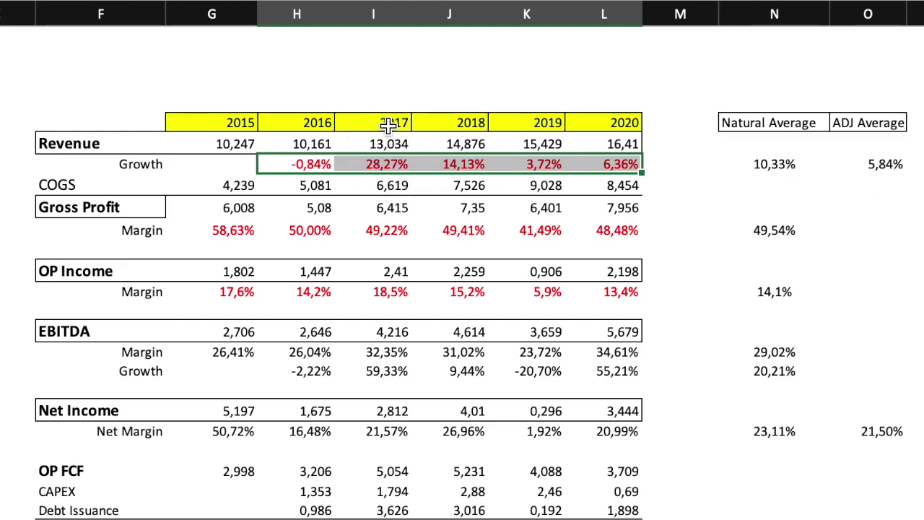
pyautogui.click(393, 166)
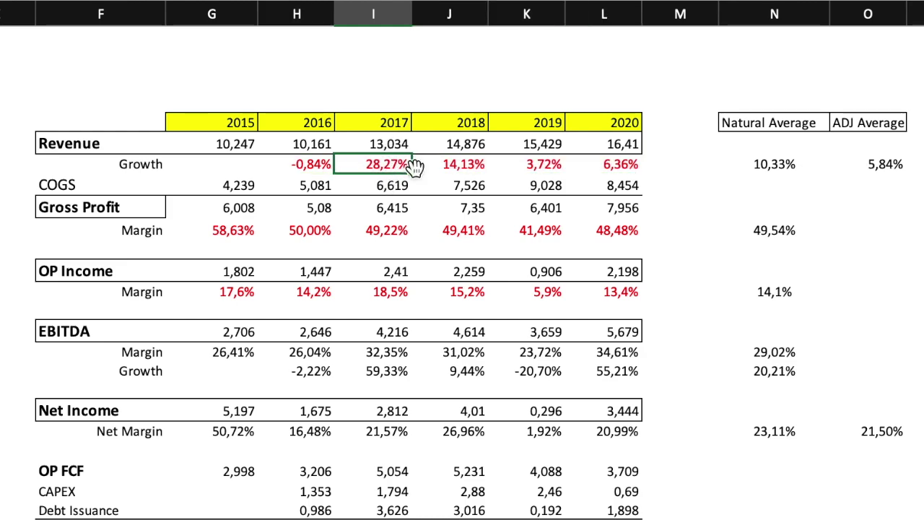
pyautogui.click(864, 164)
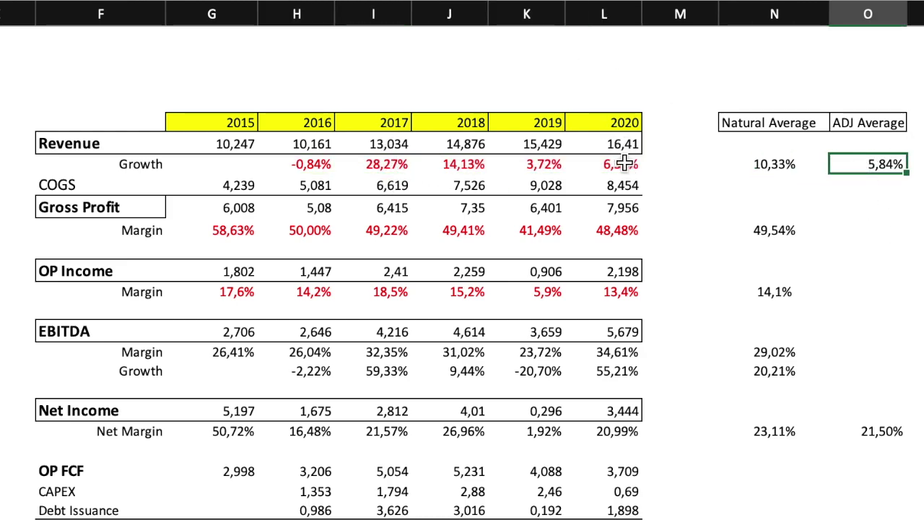
pyautogui.moveTo(626, 165); pyautogui.dragTo(507, 164)
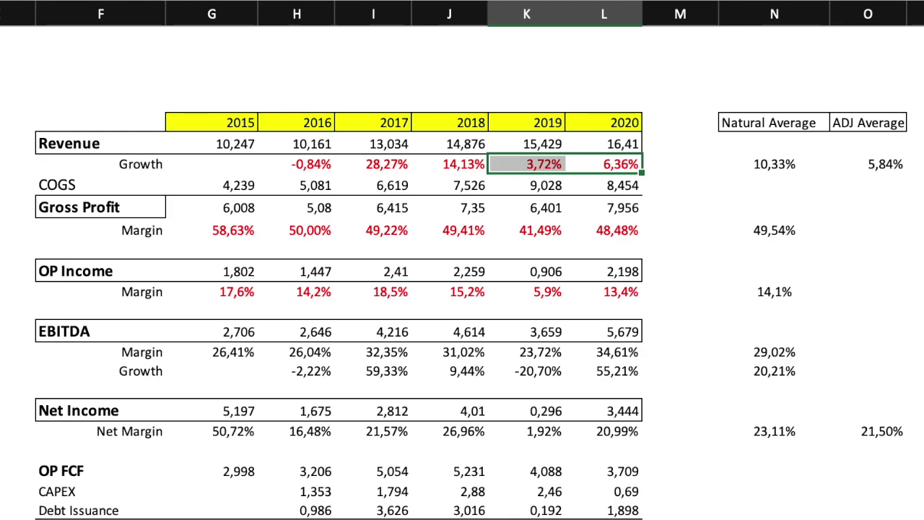
pyautogui.scroll(-1, 868, 324)
pyautogui.hscroll(1, 868, 324)
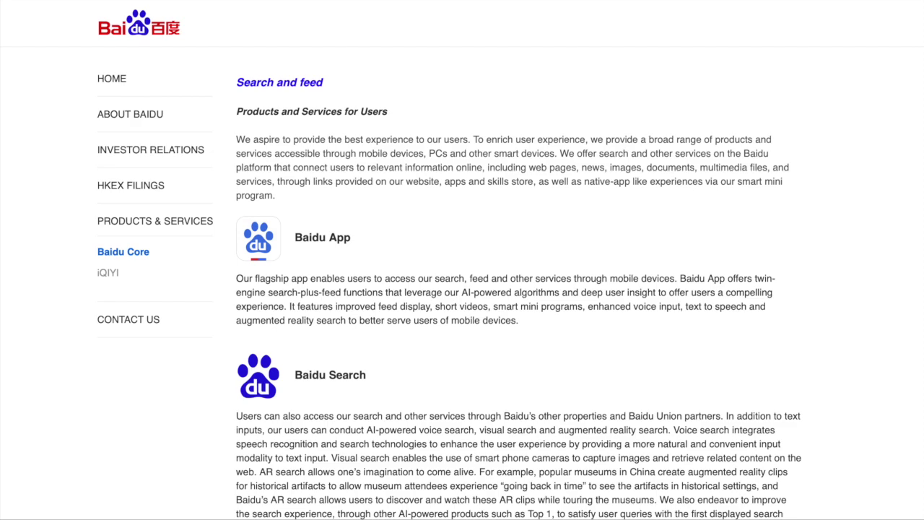
# Switch to Baidu's website in the browser and read the Baidu Core page's search and feed products, marketing services and partners
pyautogui.scroll(-3, 539, 360)
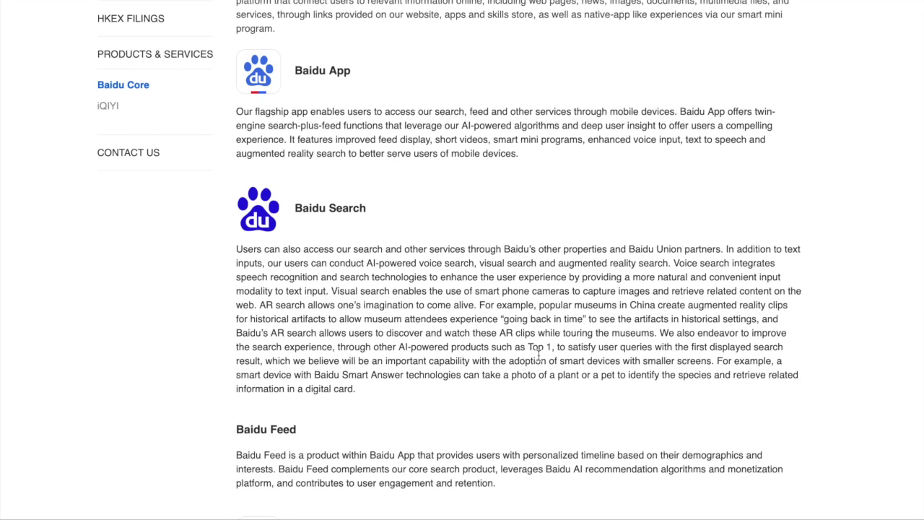
pyautogui.scroll(-2, 539, 354)
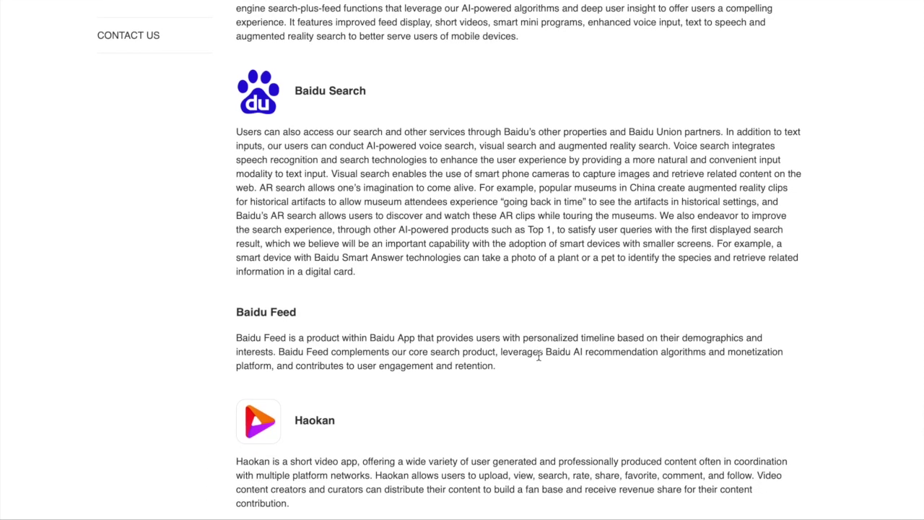
pyautogui.scroll(2, 539, 355)
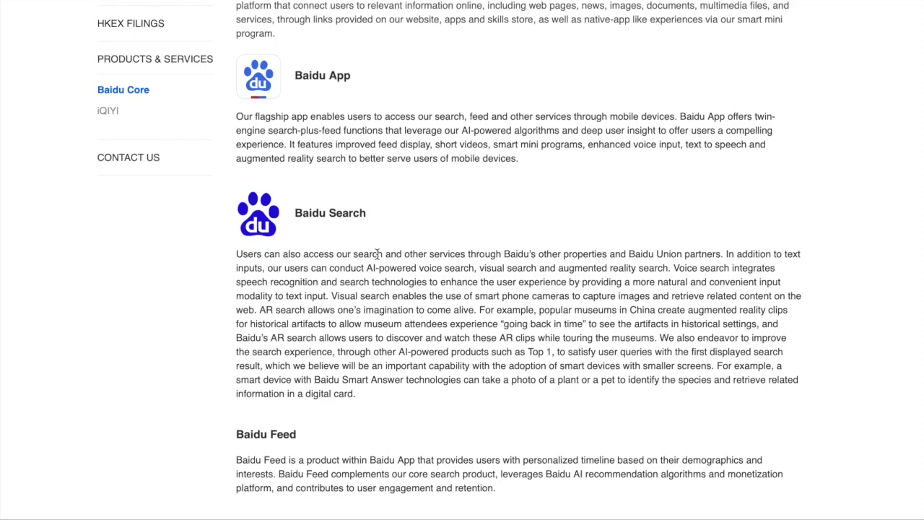
pyautogui.scroll(2, 518, 340)
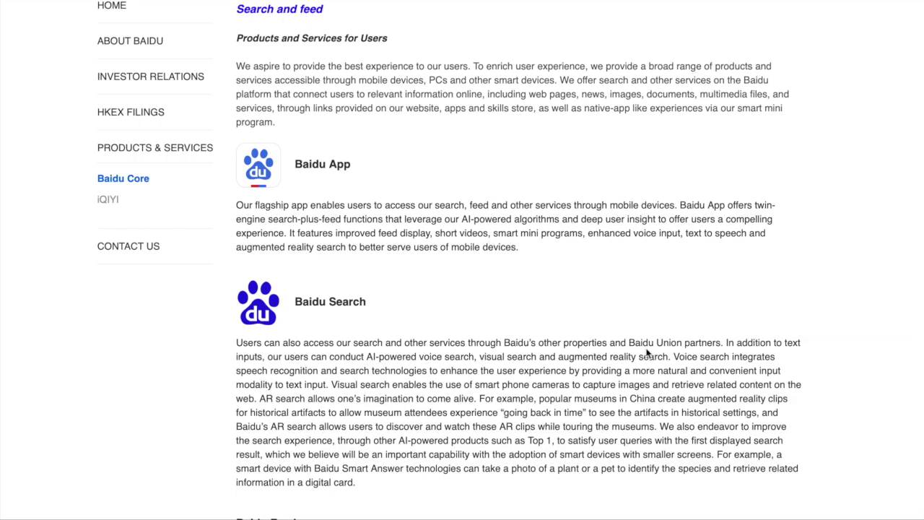
pyautogui.scroll(-10, 646, 354)
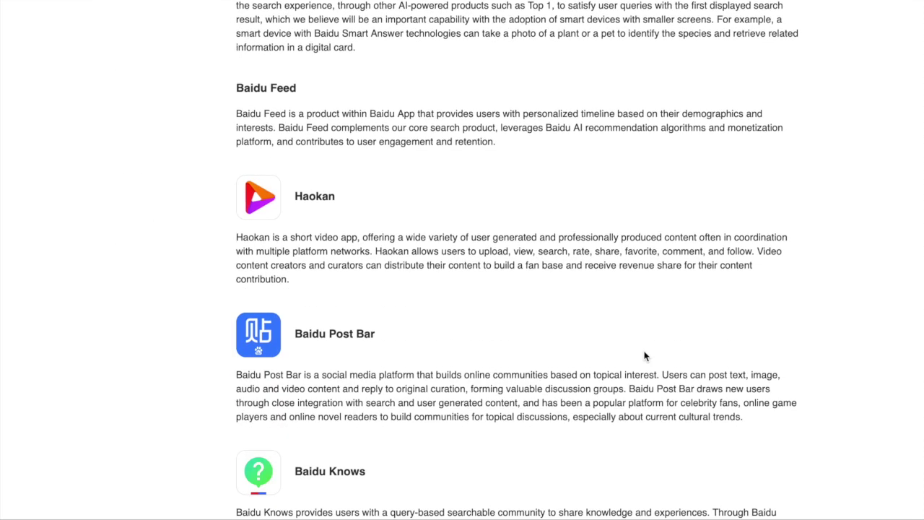
pyautogui.scroll(-7, 645, 356)
pyautogui.scroll(-5, 645, 355)
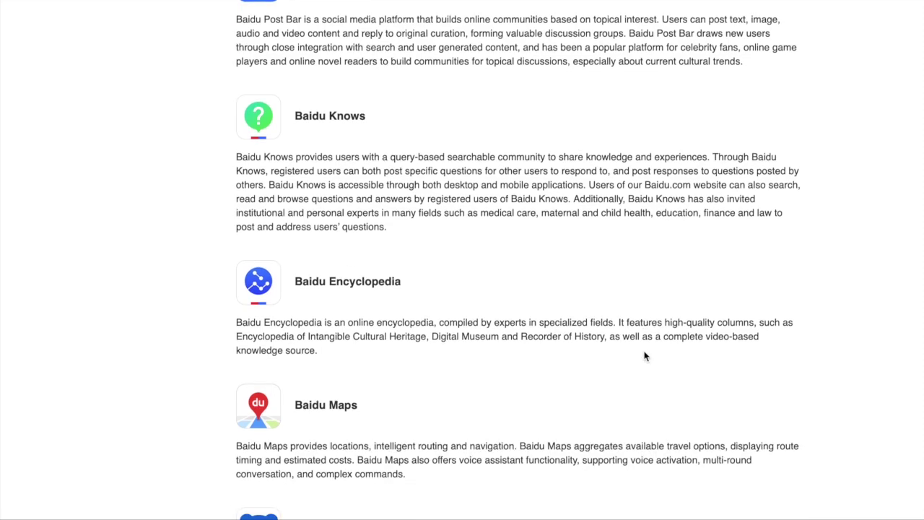
pyautogui.scroll(-15, 645, 355)
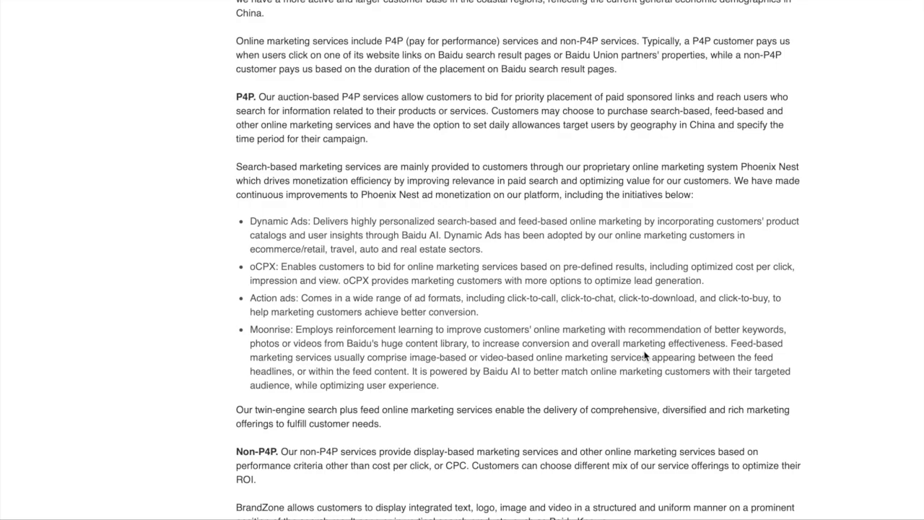
pyautogui.scroll(-5, 645, 356)
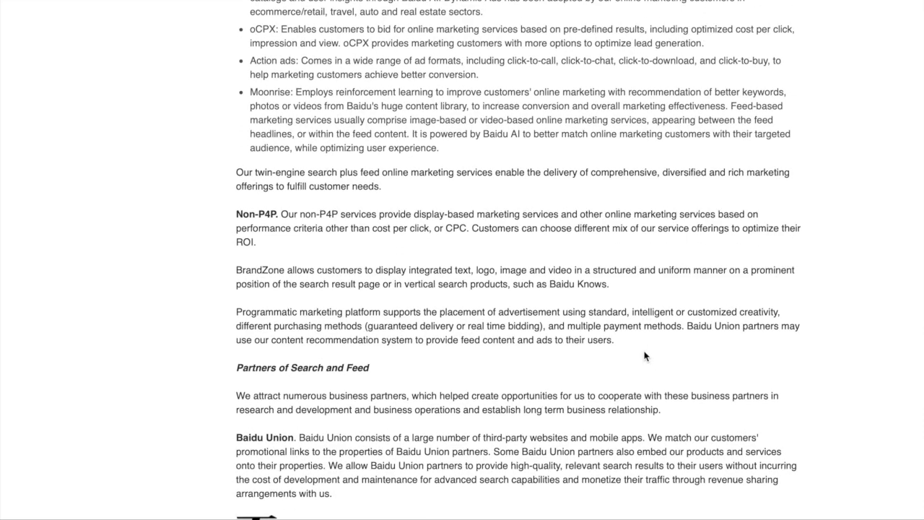
# Read the New AI Businesses section covering DuerOS, Apollo and Baidu Cloud, and return to the start of the Baidu Core page
pyautogui.scroll(-9, 644, 356)
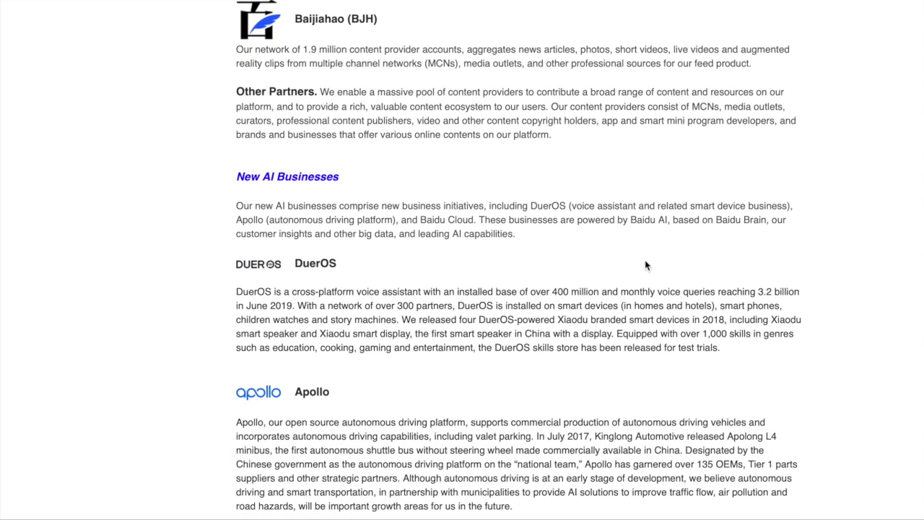
pyautogui.scroll(-2, 552, 330)
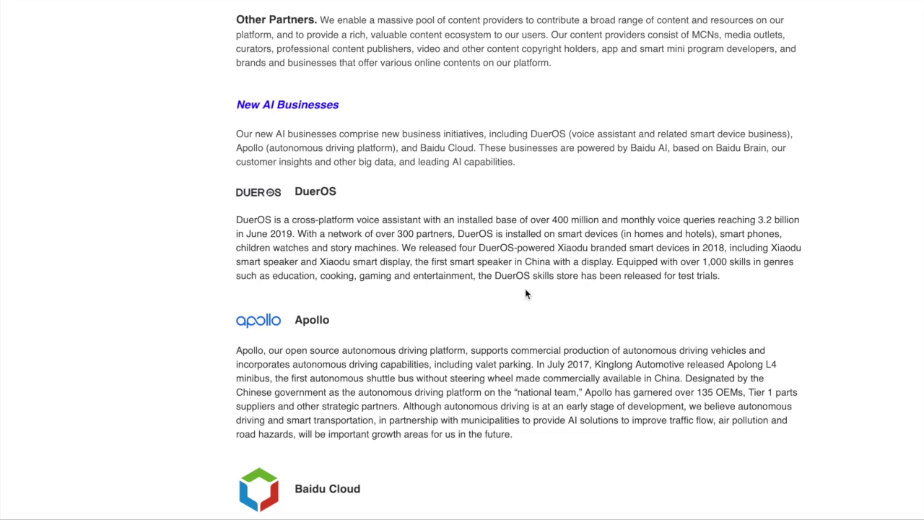
pyautogui.scroll(-1, 495, 375)
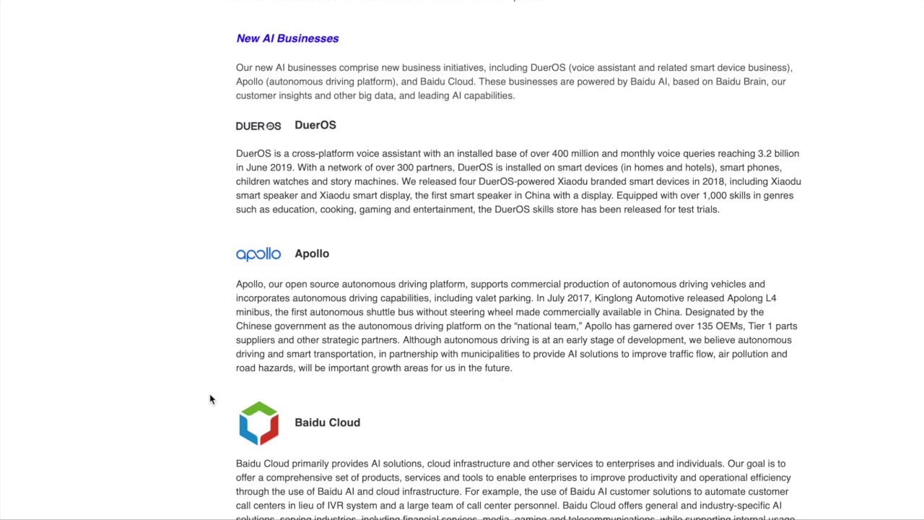
pyautogui.scroll(-1, 443, 429)
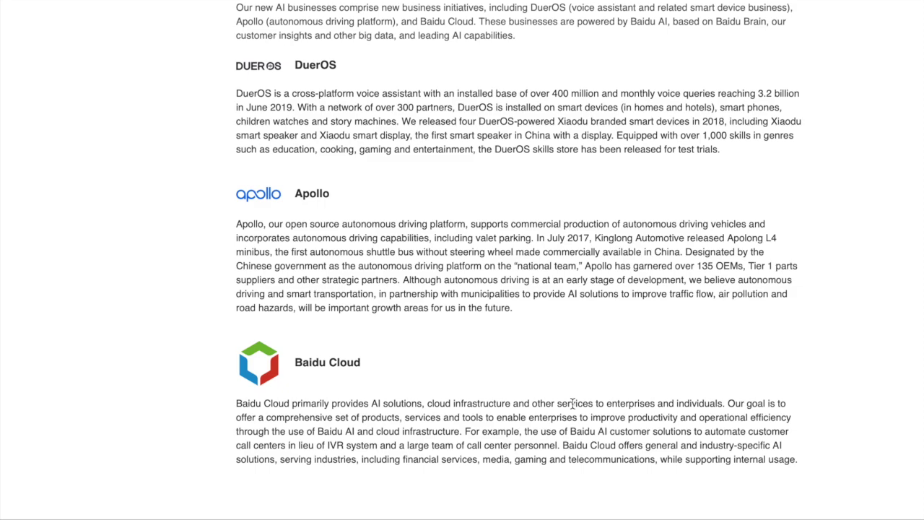
pyautogui.scroll(1, 572, 404)
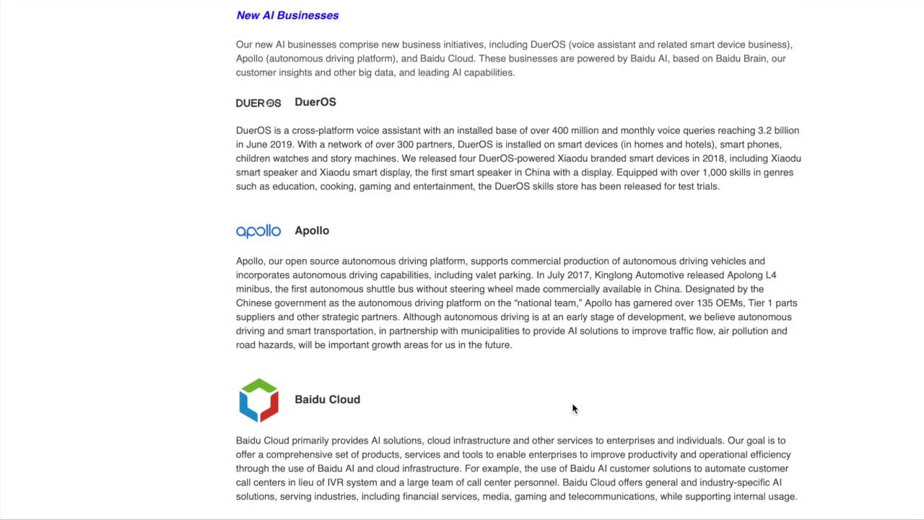
pyautogui.scroll(1, 572, 409)
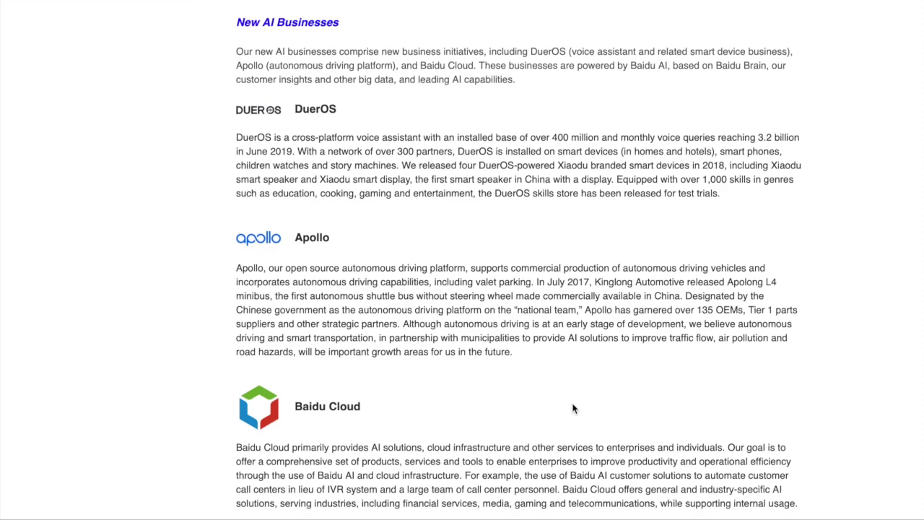
pyautogui.scroll(1, 572, 409)
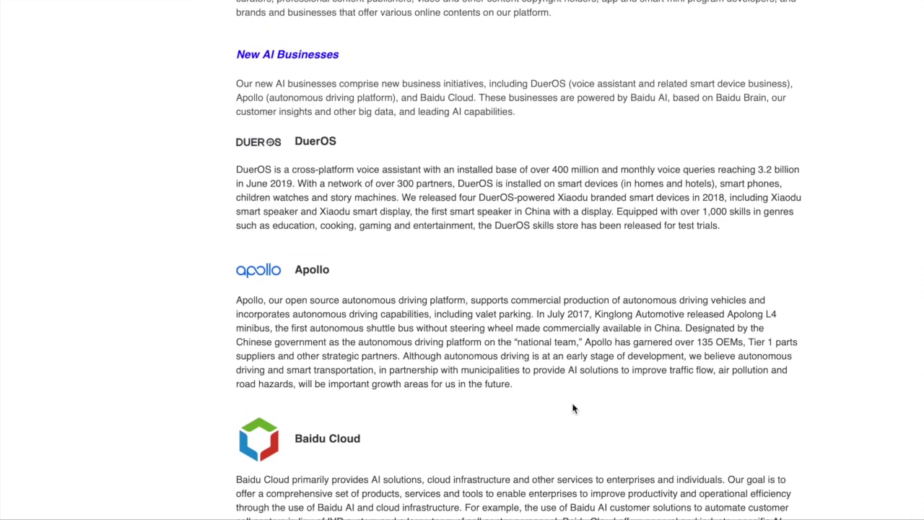
pyautogui.scroll(1, 573, 409)
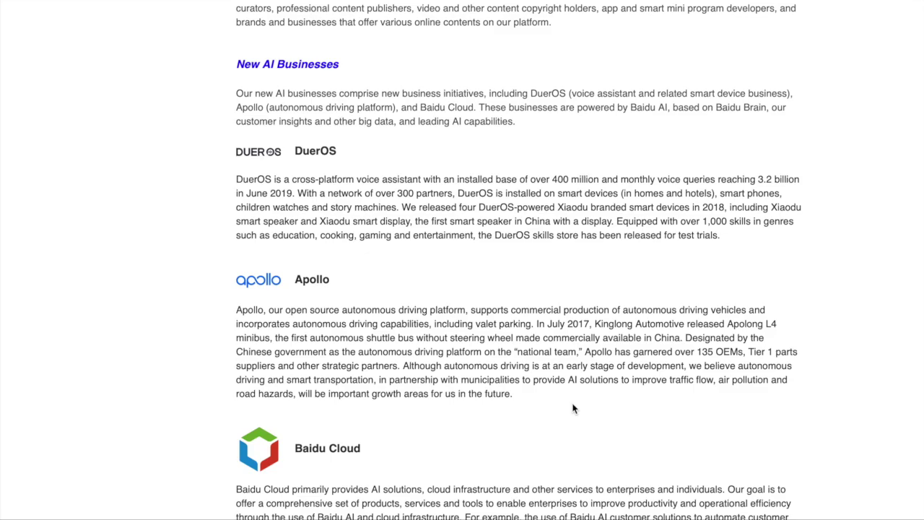
pyautogui.scroll(6, 572, 408)
pyautogui.scroll(-7, 572, 408)
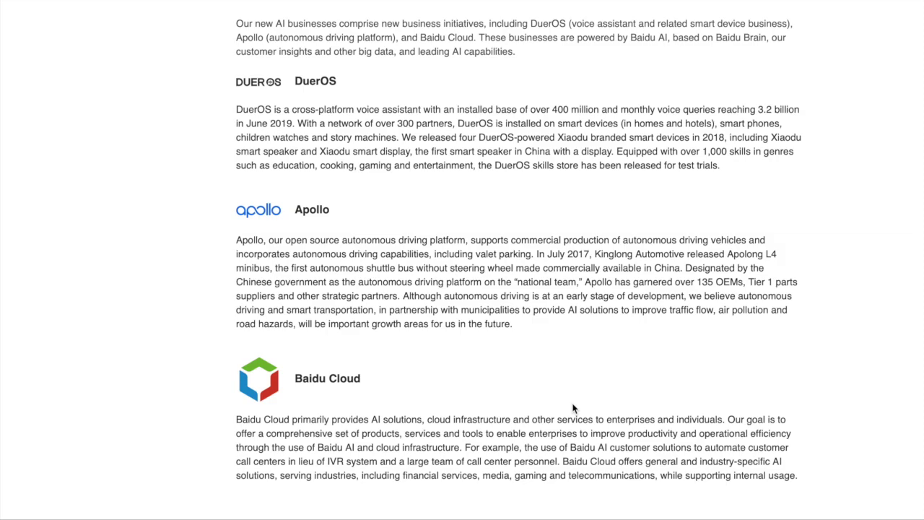
pyautogui.scroll(6, 572, 408)
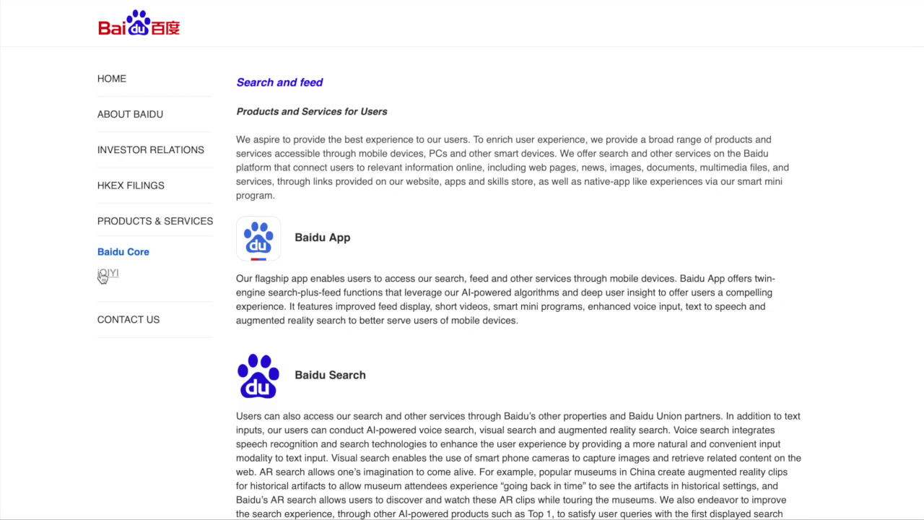
pyautogui.scroll(-5, 795, 408)
pyautogui.scroll(5, 794, 408)
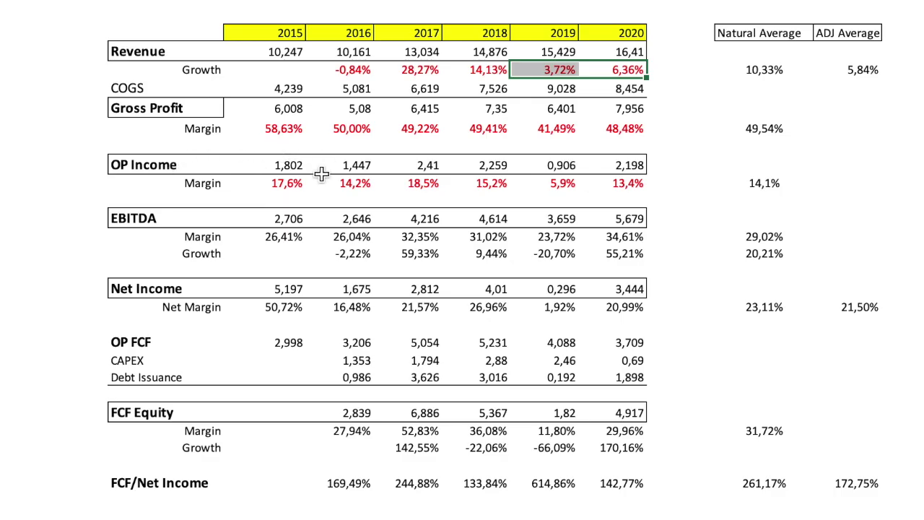
# Switch back to the Excel sheet to review operating and net margins and compare 2016–2020 revenue growth with the 2021–2028 projections
pyautogui.moveTo(278, 184); pyautogui.dragTo(600, 177)
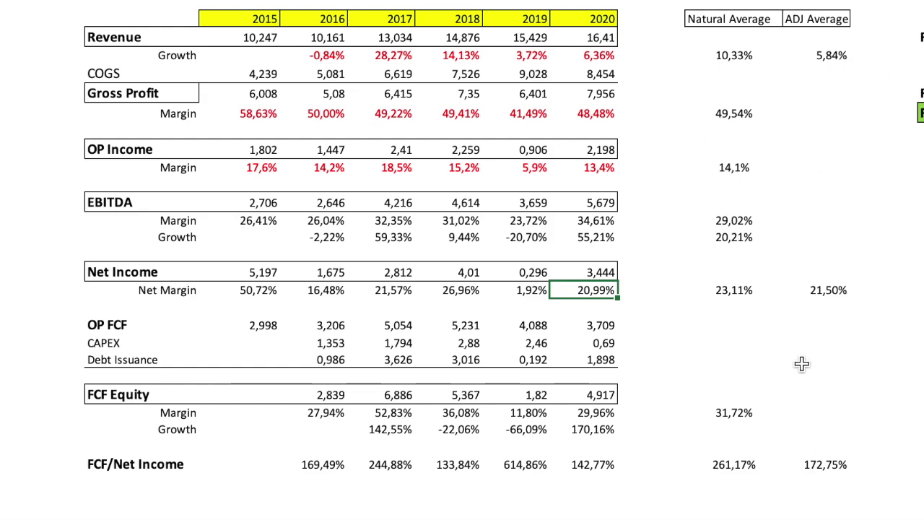
pyautogui.scroll(2, 801, 363)
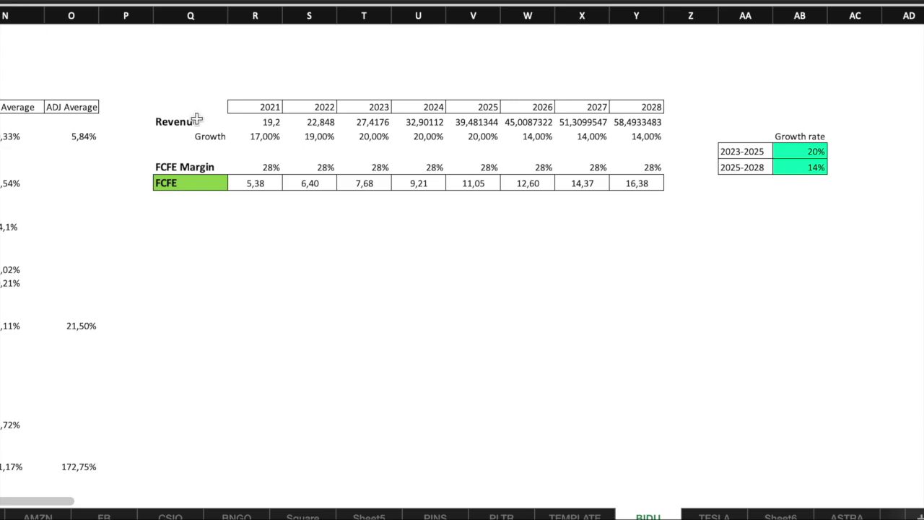
pyautogui.hscroll(-5, 231, 330)
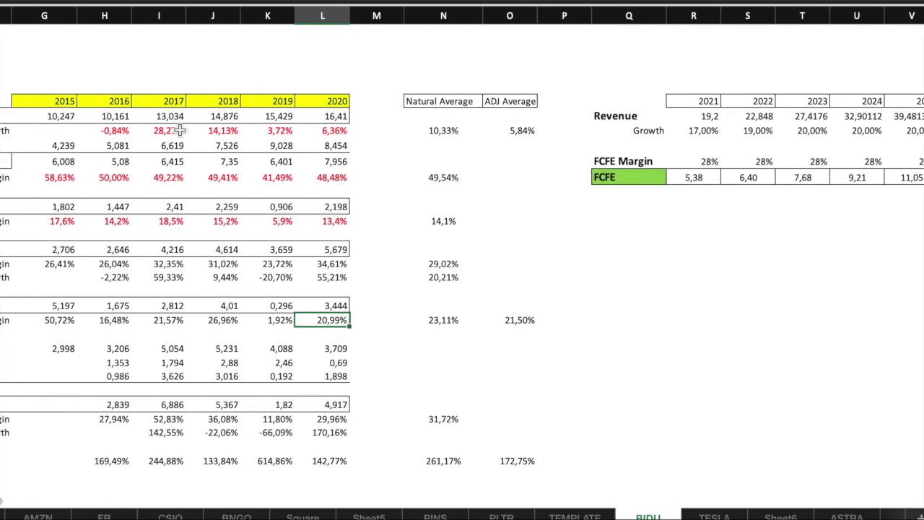
pyautogui.click(339, 130)
pyautogui.moveTo(340, 131); pyautogui.dragTo(108, 131)
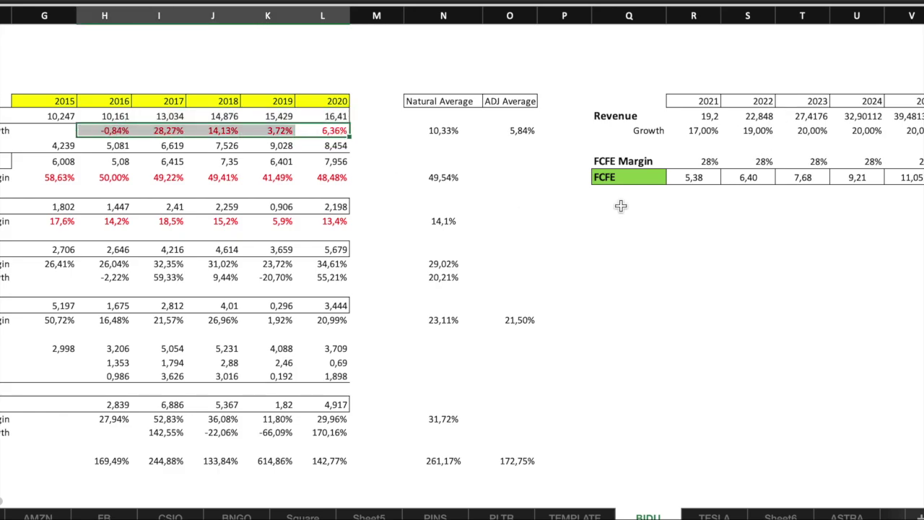
pyautogui.hscroll(10, 611, 217)
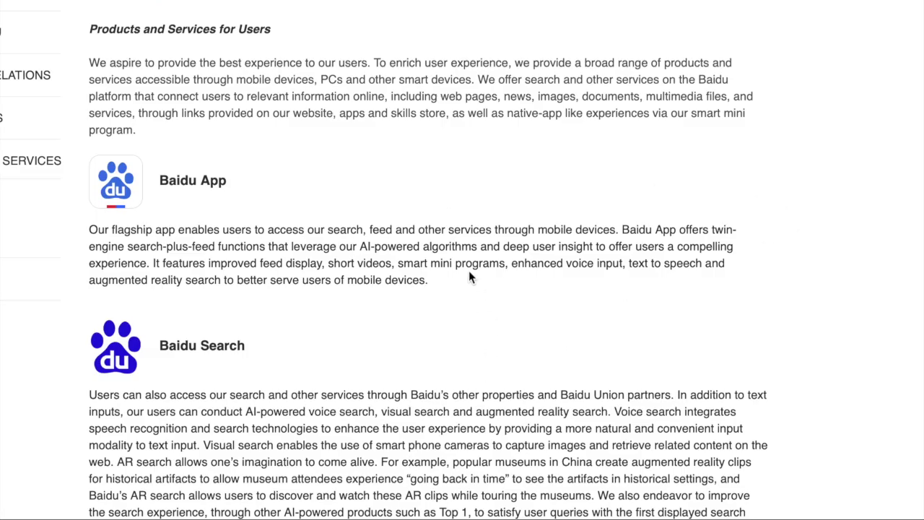
# Revisit the New AI Businesses section of the Baidu Core page in the browser
pyautogui.scroll(-20, 469, 278)
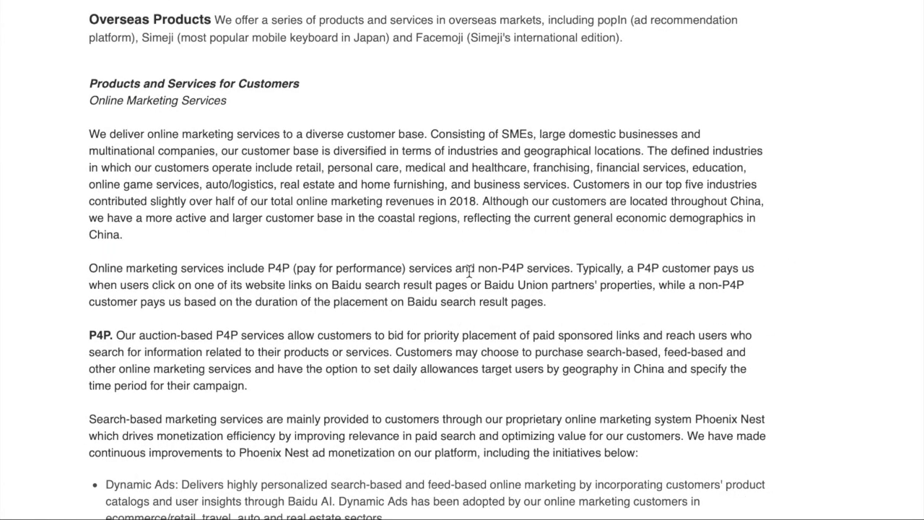
pyautogui.scroll(5, 469, 270)
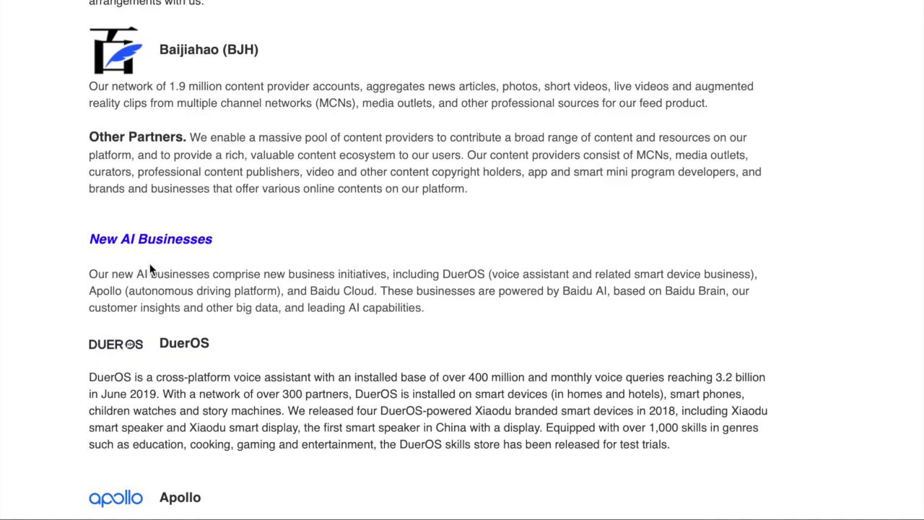
# Read the DuerOS, Apollo and Baidu Cloud descriptions under New AI Businesses on the Baidu Core page
pyautogui.scroll(-3, 418, 267)
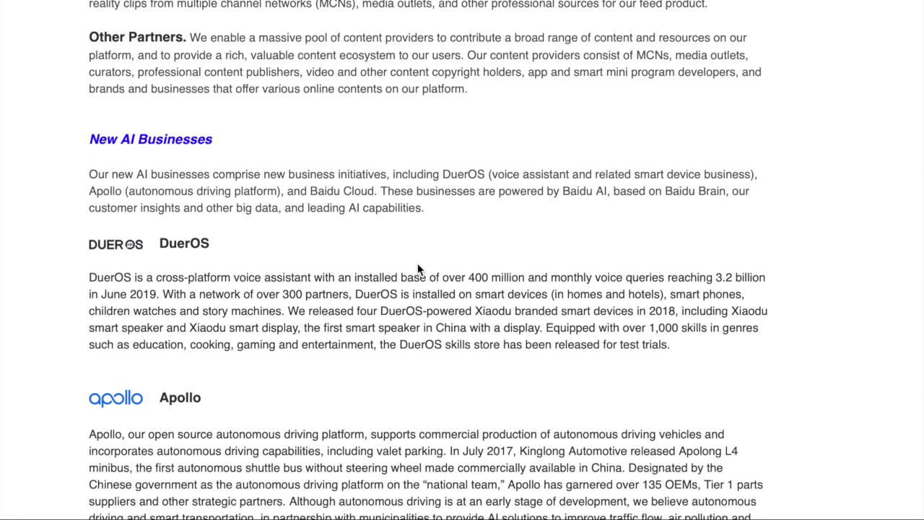
pyautogui.scroll(-1, 418, 267)
pyautogui.scroll(1, 417, 264)
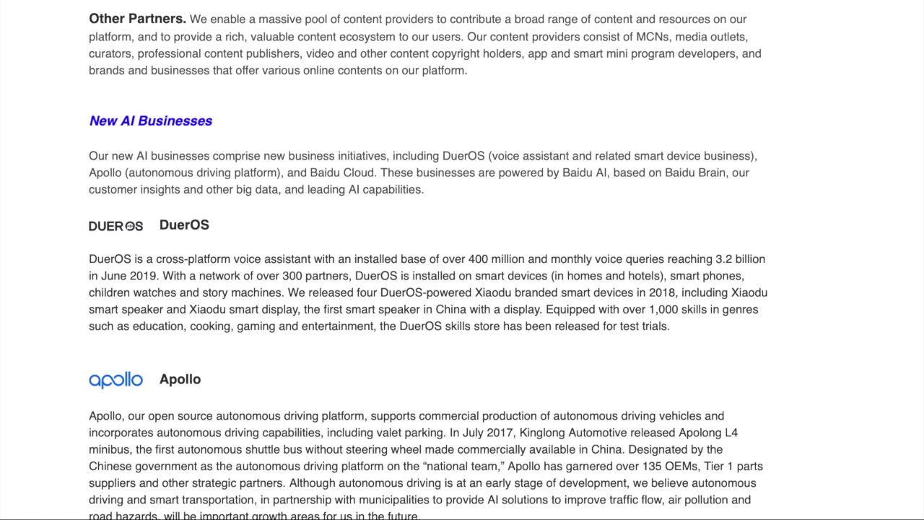
pyautogui.scroll(-3, 379, 368)
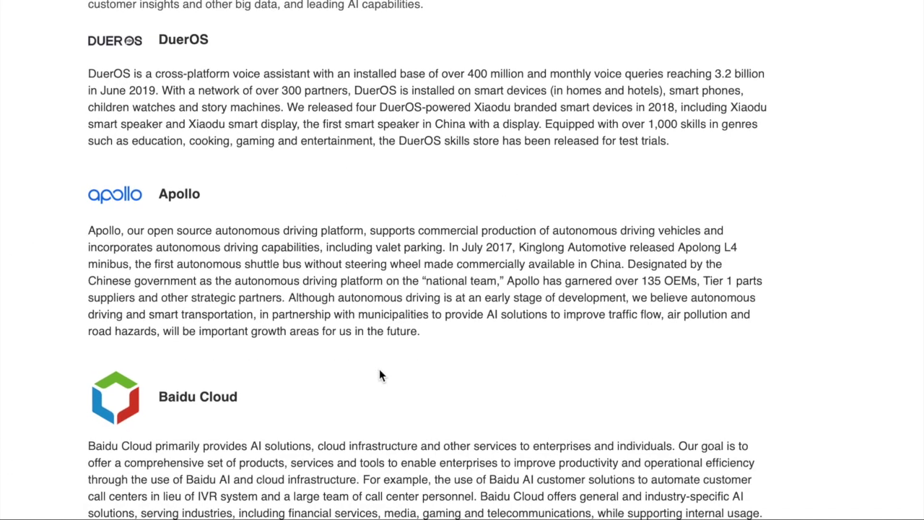
pyautogui.scroll(3, 379, 368)
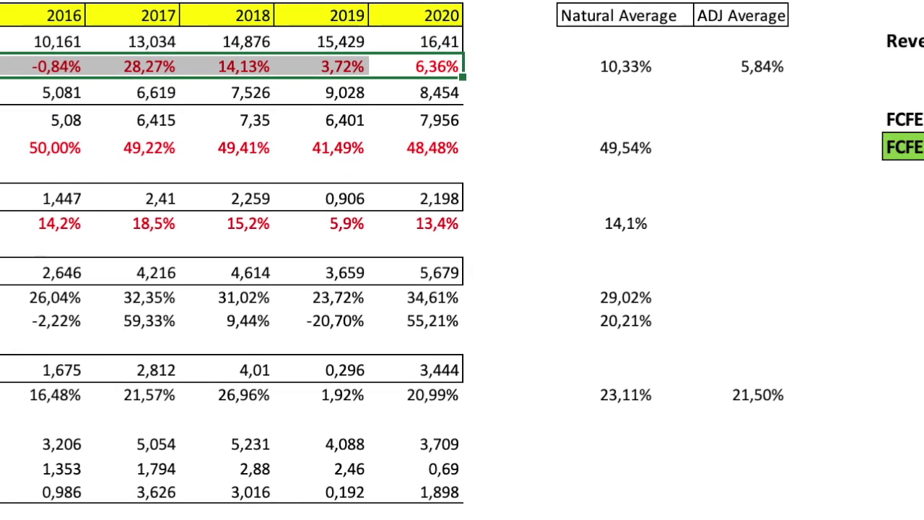
# Switch back to the Excel sheet and compare the 2019–2020 revenue growth and its averages with the 2021–2028 projections
pyautogui.moveTo(446, 66); pyautogui.dragTo(340, 65)
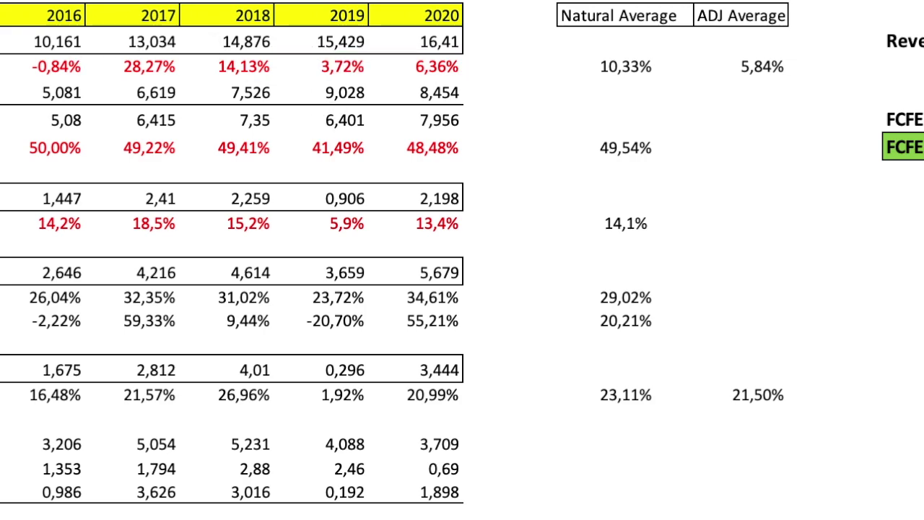
pyautogui.click(357, 66)
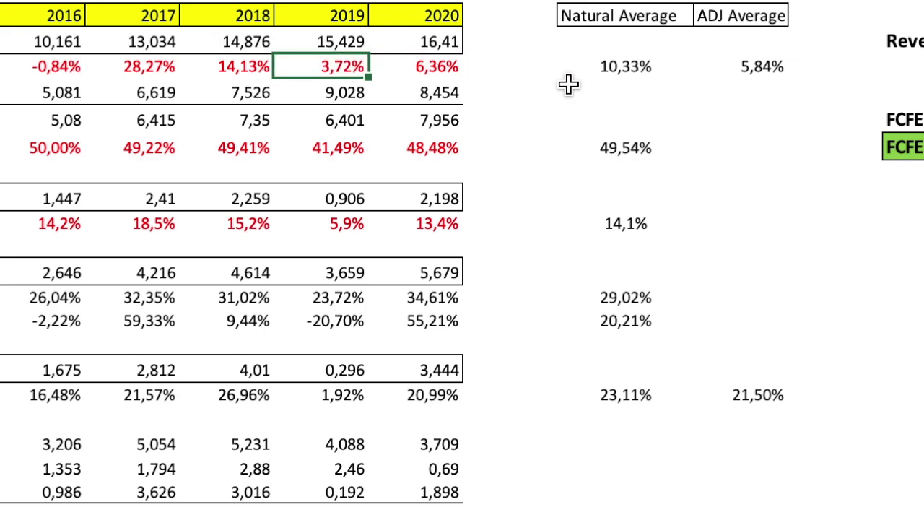
pyautogui.click(558, 80)
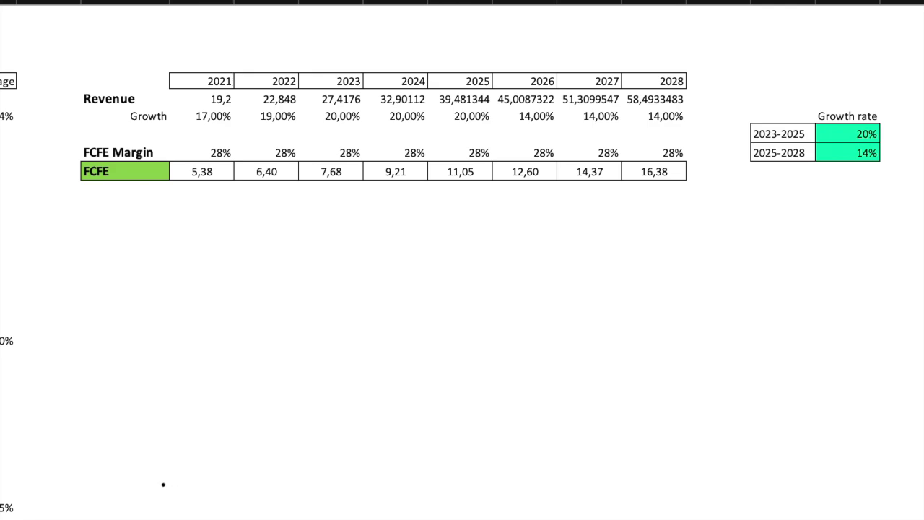
pyautogui.moveTo(128, 476)
pyautogui.mouseDown()
pyautogui.moveTo(147, 431)
pyautogui.moveTo(275, 337)
pyautogui.moveTo(338, 314)
pyautogui.moveTo(564, 283)
pyautogui.moveTo(633, 232)
pyautogui.moveTo(652, 197)
pyautogui.mouseUp()
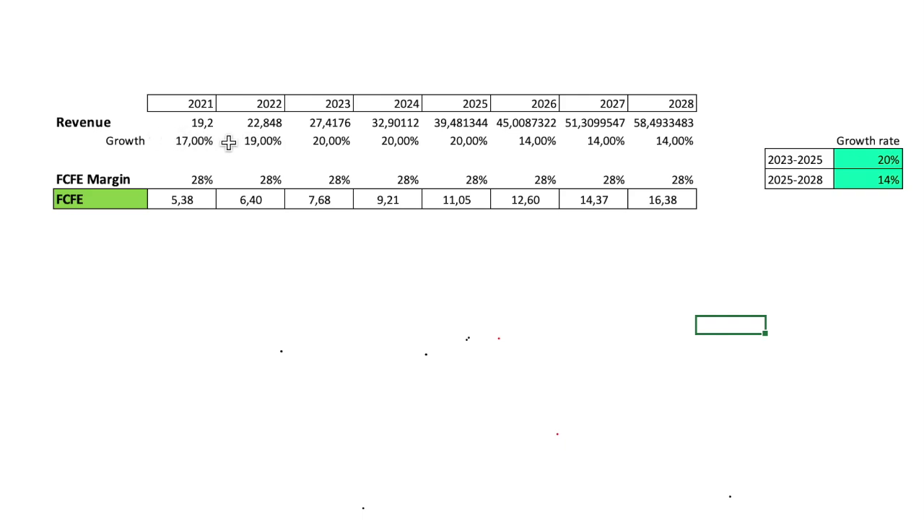
pyautogui.hscroll(-7, 305, 301)
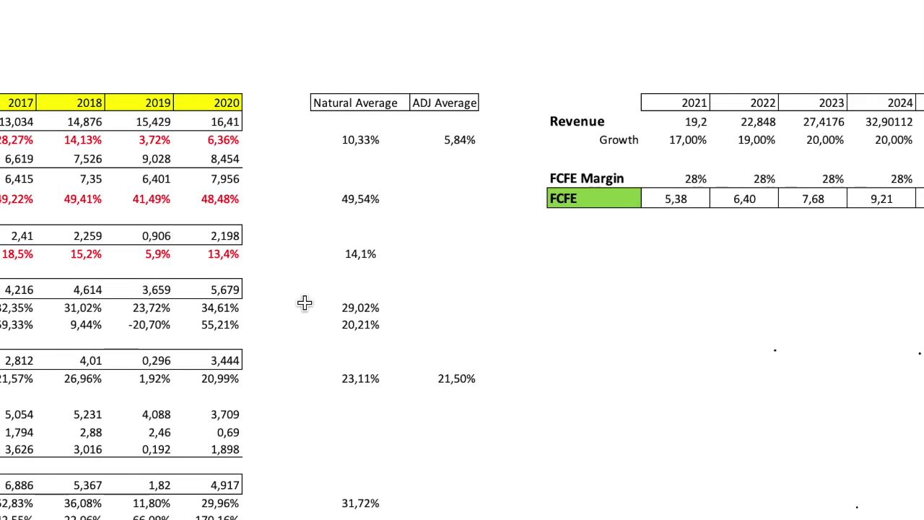
# Examine the projected revenue growth for 2021, 2022, 2023–2025 and 2026–2028 along with the growth rate assumptions
pyautogui.click(219, 141)
pyautogui.hscroll(2, 410, 190)
pyautogui.click(548, 142)
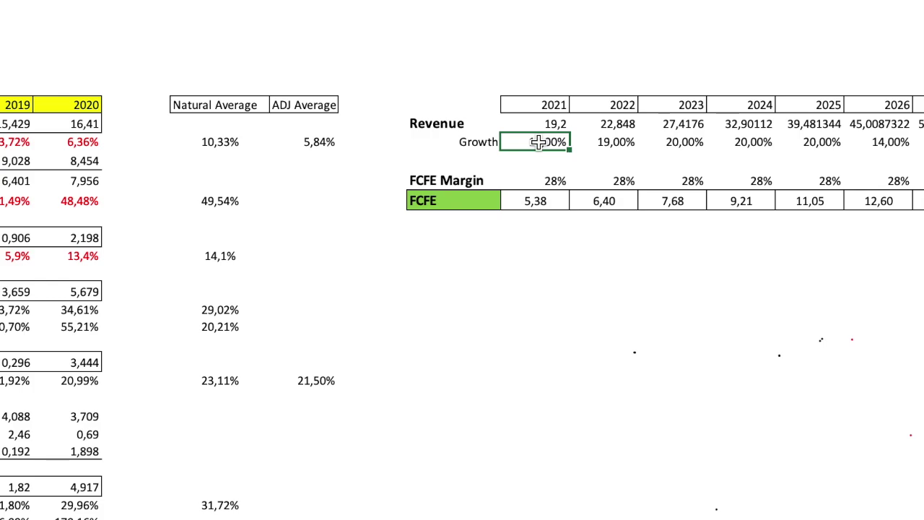
pyautogui.click(629, 142)
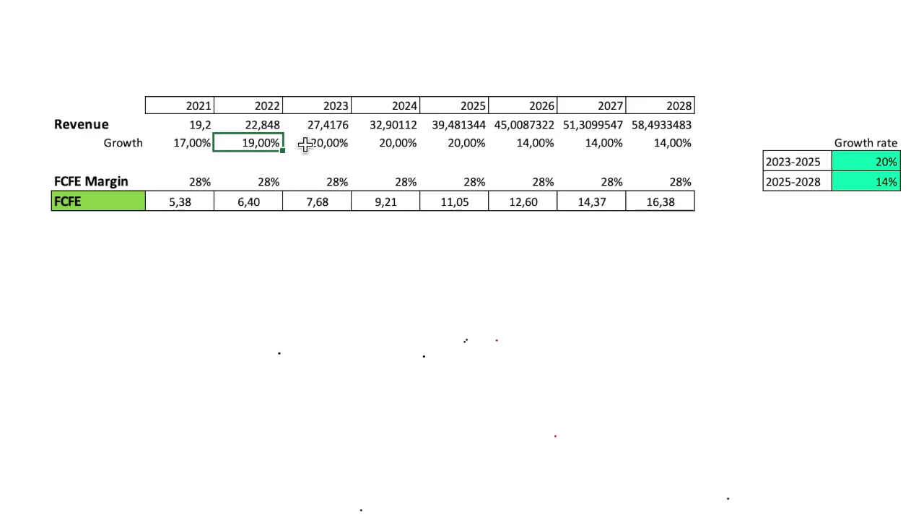
pyautogui.click(876, 159)
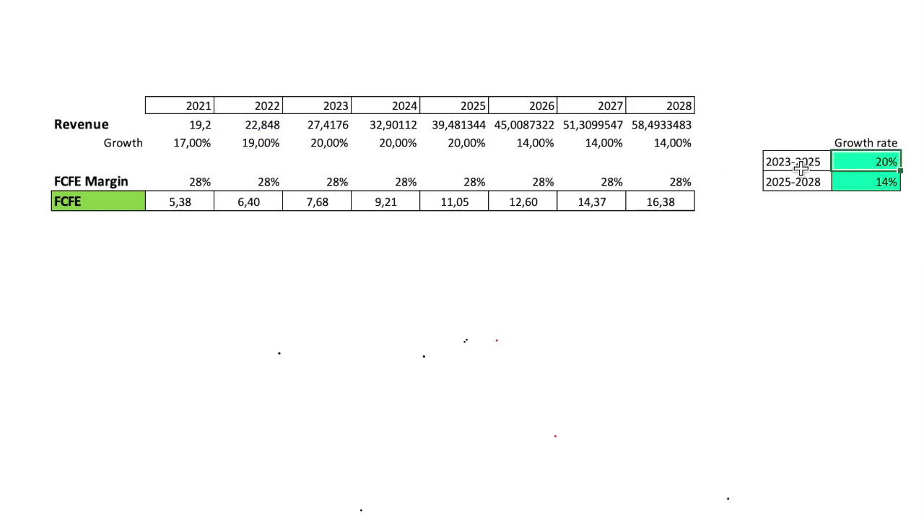
pyautogui.moveTo(324, 145); pyautogui.dragTo(458, 143)
pyautogui.moveTo(528, 144); pyautogui.dragTo(655, 148)
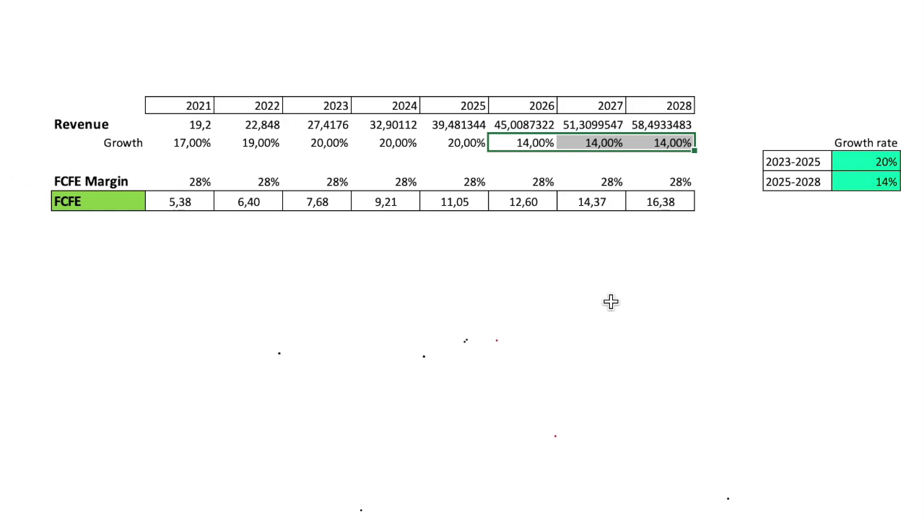
# Review the discounted free cash flow valuation of the Bull Case (20-14%) and its fair value per share
pyautogui.hscroll(5, 611, 301)
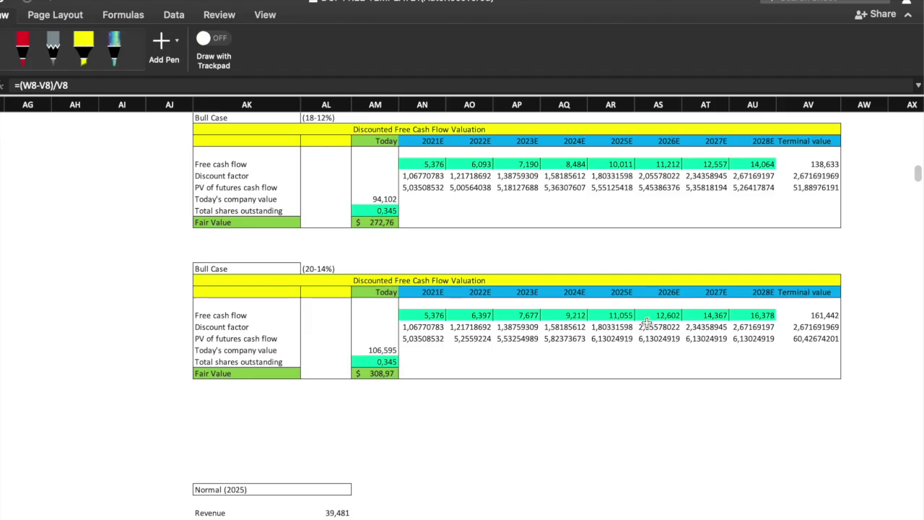
pyautogui.hscroll(3, 647, 323)
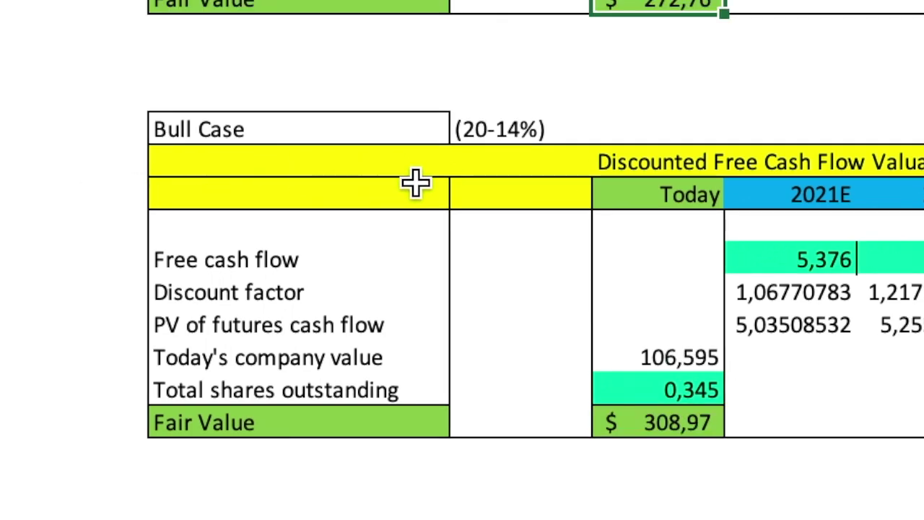
pyautogui.click(501, 130)
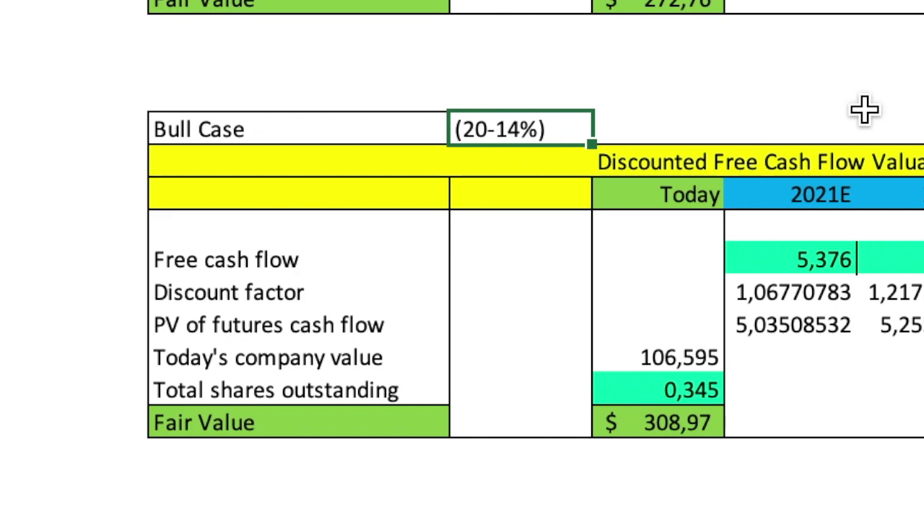
pyautogui.click(679, 425)
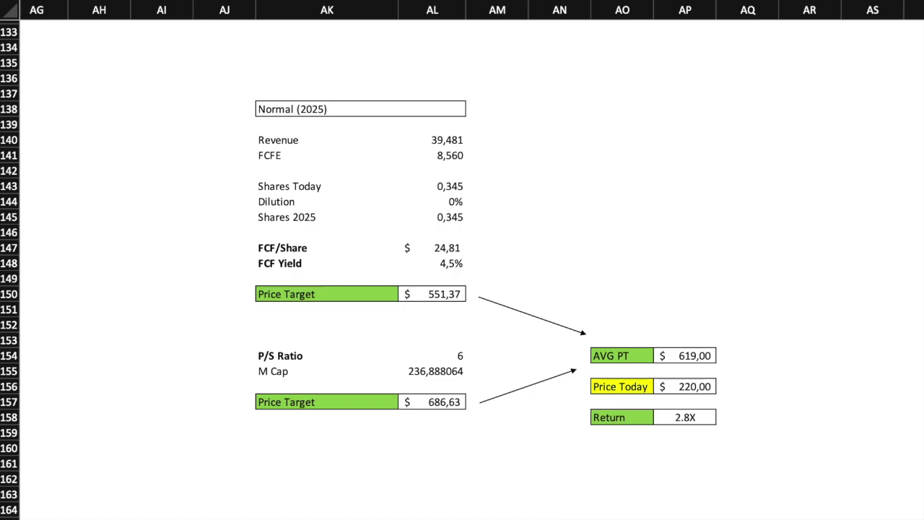
# Examine the last Normal (2025) block's revenue, FCFE, share count, FCF yield and the resulting price target
pyautogui.scroll(2, 827, 298)
pyautogui.hscroll(-1, 827, 299)
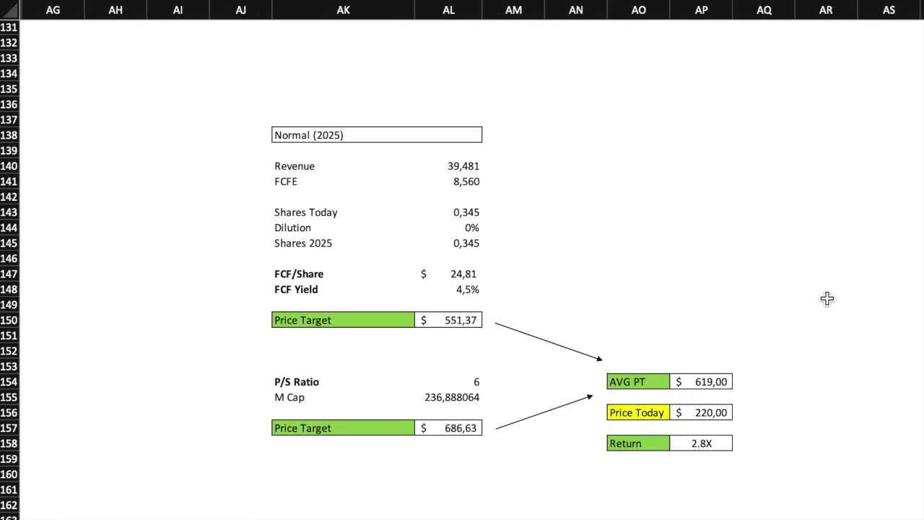
pyautogui.click(472, 167)
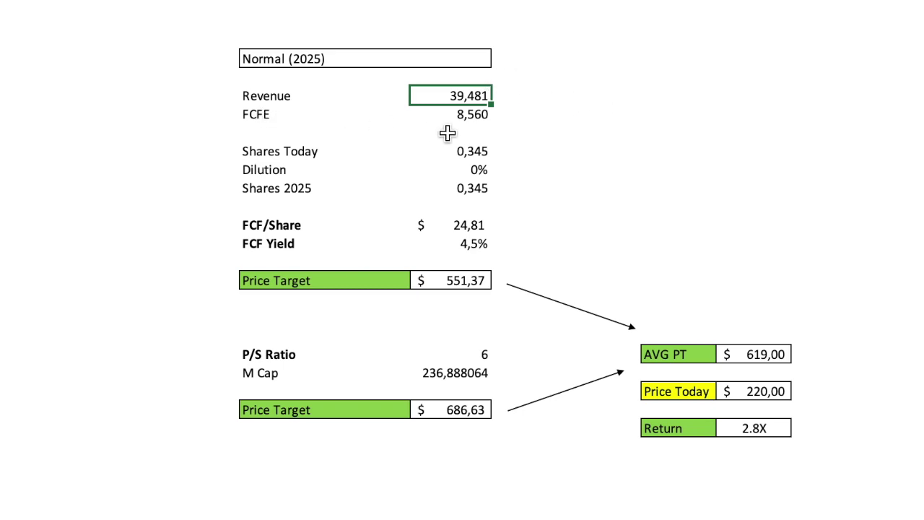
pyautogui.click(469, 115)
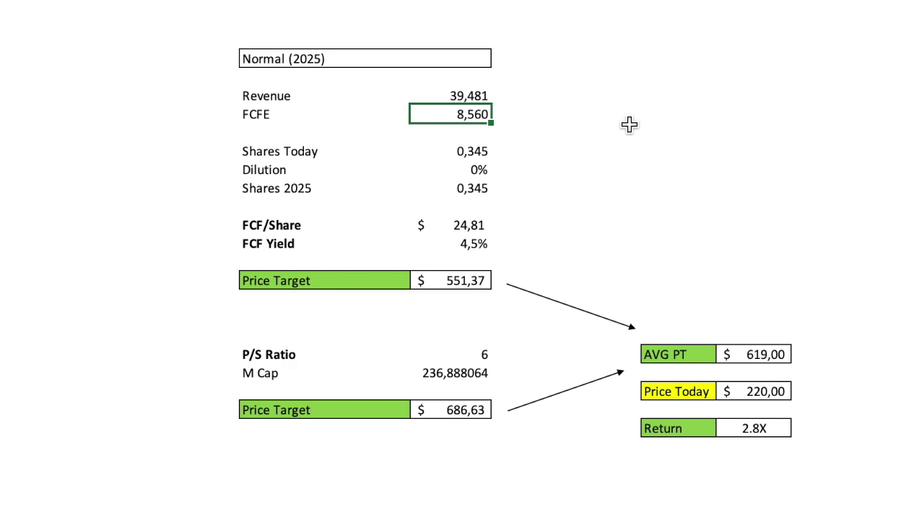
pyautogui.press('Down')
pyautogui.press('Down')
pyautogui.press('Down')
pyautogui.click(440, 278)
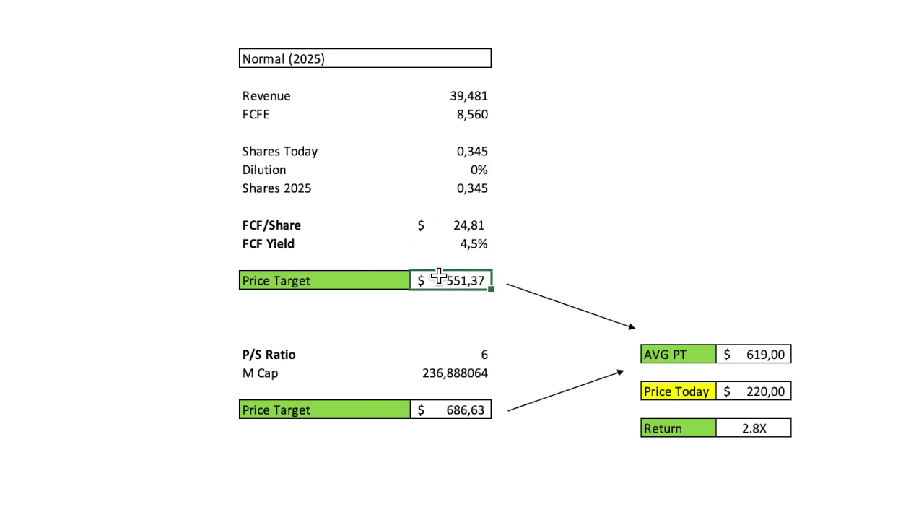
pyautogui.click(452, 242)
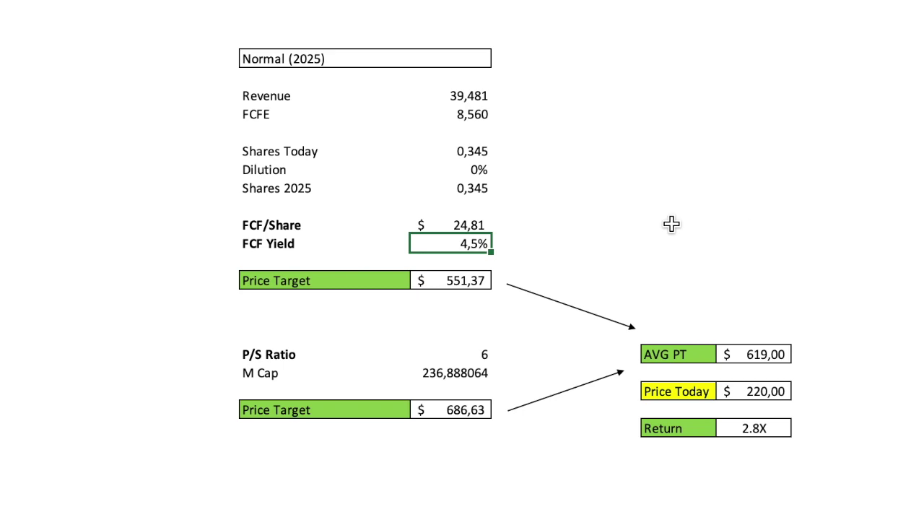
pyautogui.click(436, 282)
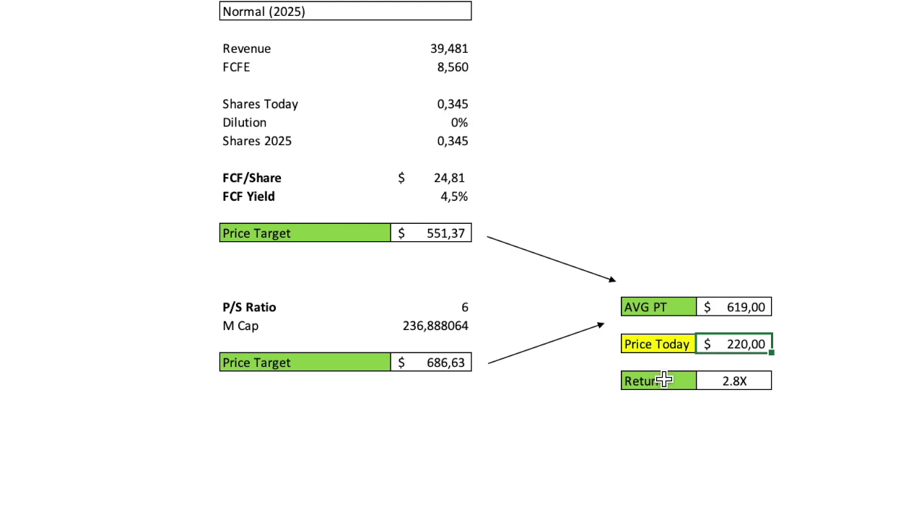
# Check the expected return and today's price beside the average price target of the last Normal (2025) block
pyautogui.click(725, 380)
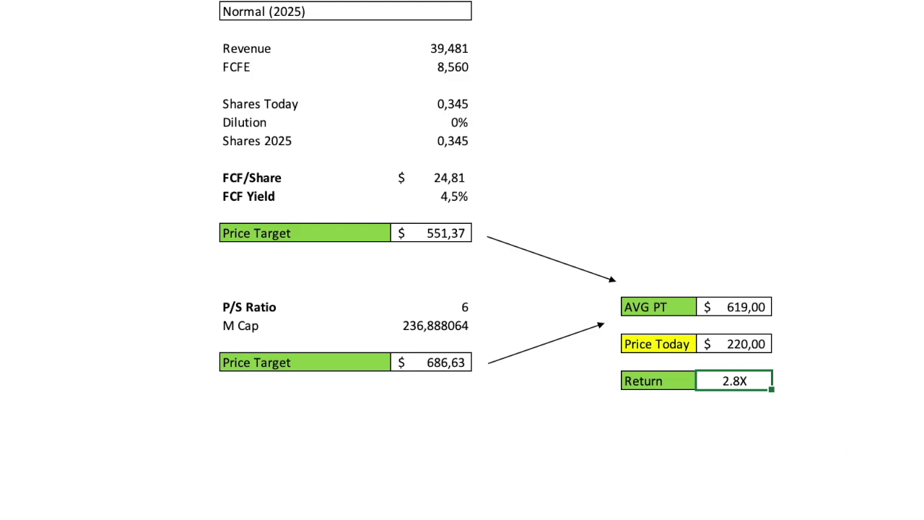
pyautogui.click(724, 456)
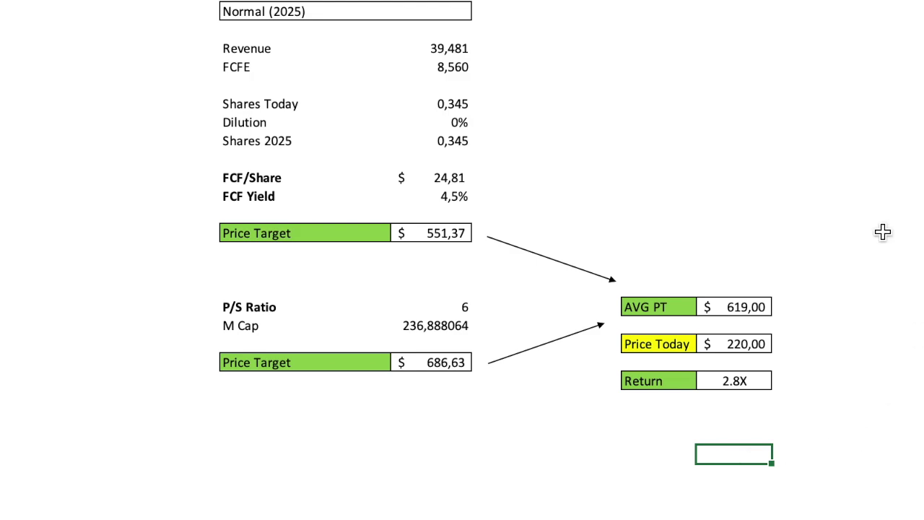
pyautogui.click(750, 388)
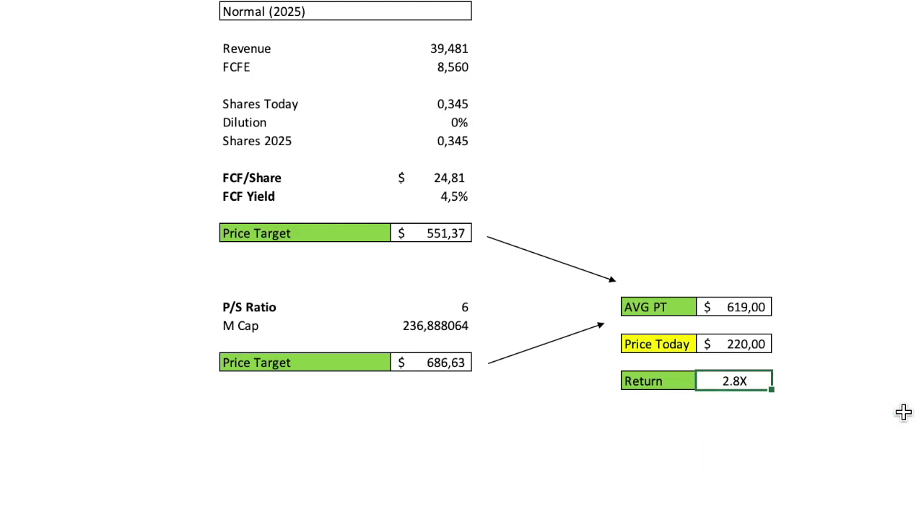
pyautogui.click(682, 455)
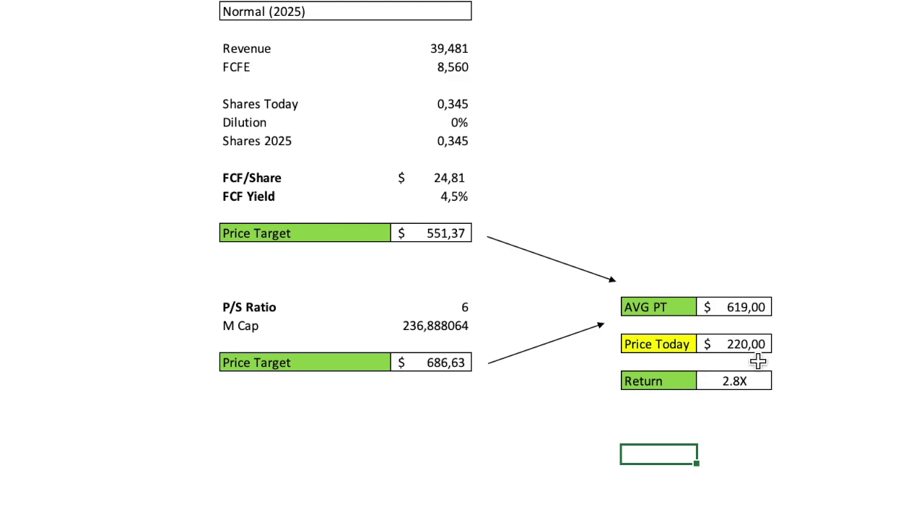
pyautogui.click(736, 344)
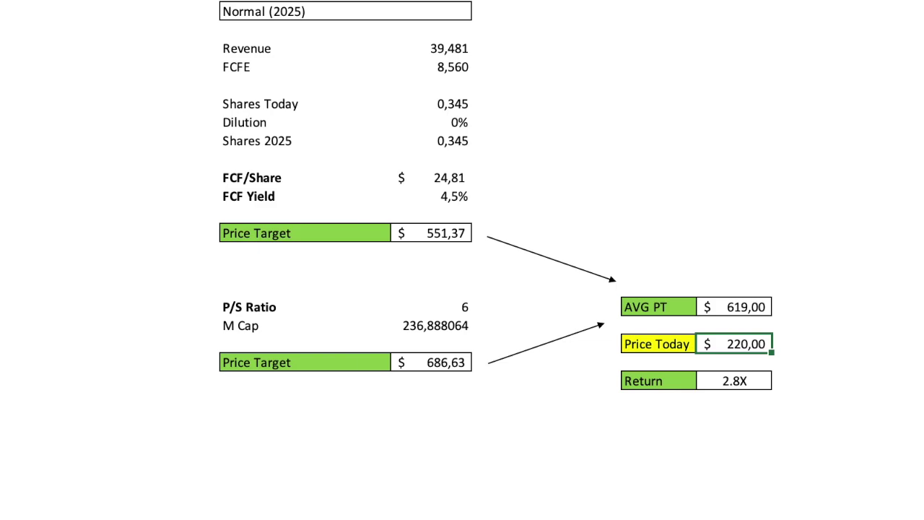
# Go back through the bull, normal and bear case valuations and check the probability-weighted Average Fair Price
pyautogui.scroll(10, 462, 260)
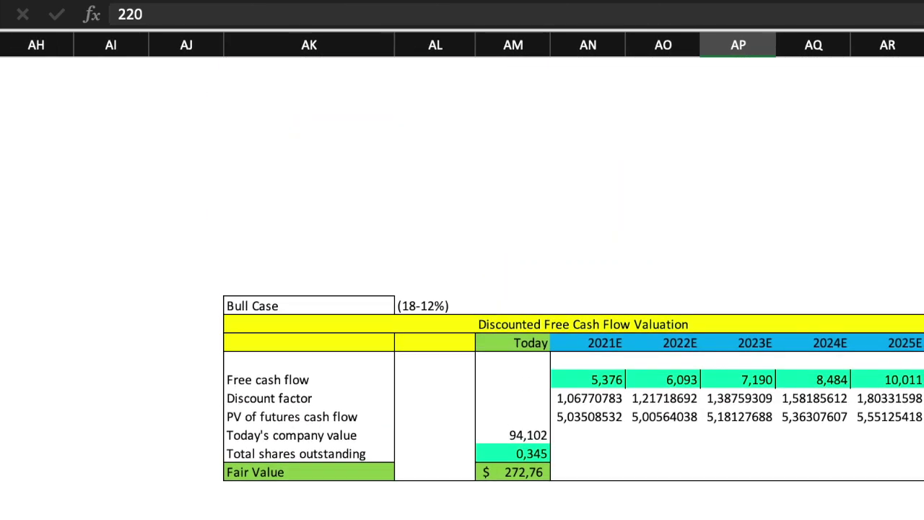
pyautogui.scroll(5, 462, 288)
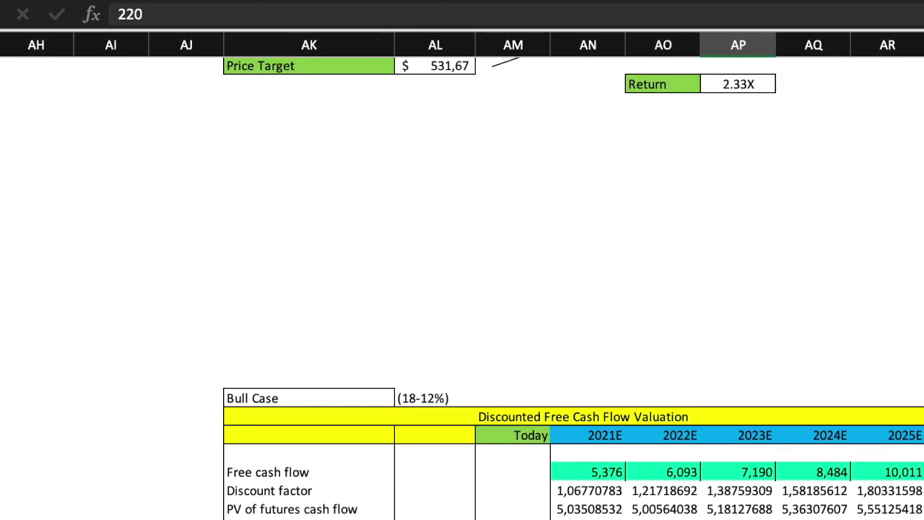
pyautogui.scroll(5, 463, 289)
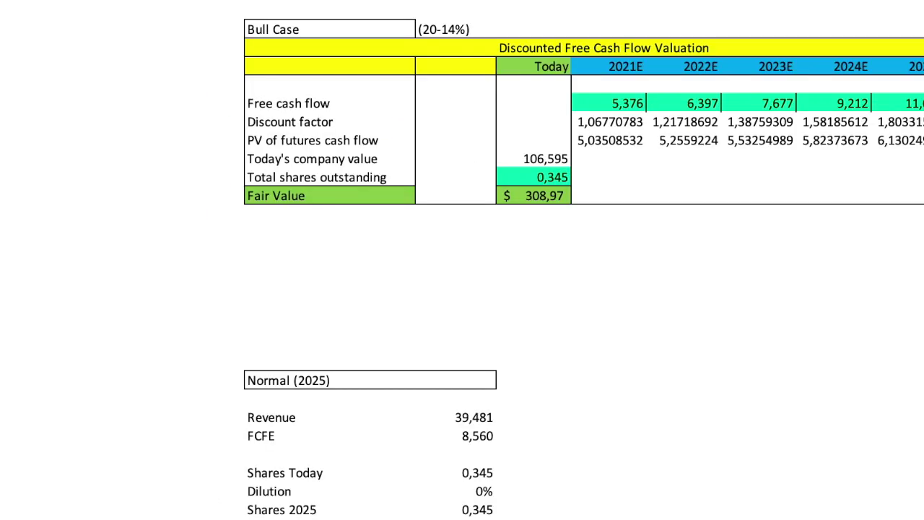
pyautogui.scroll(-5, 462, 289)
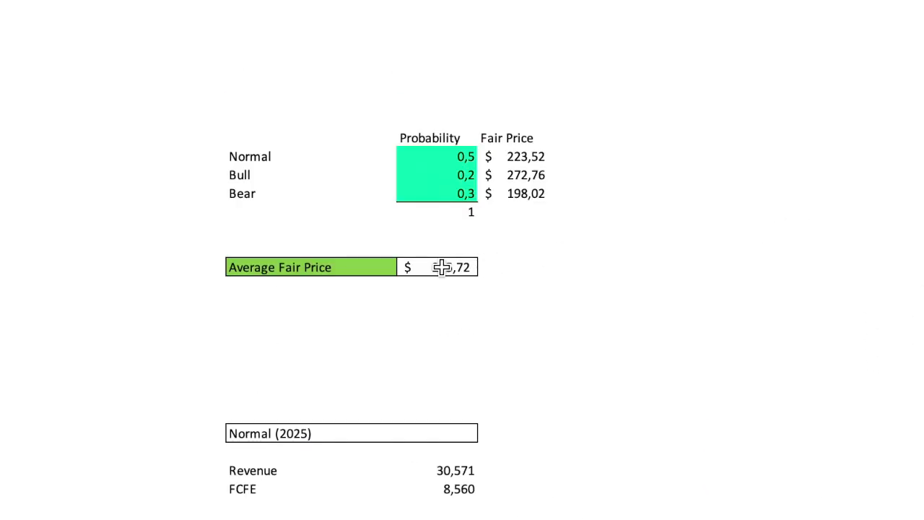
pyautogui.click(442, 267)
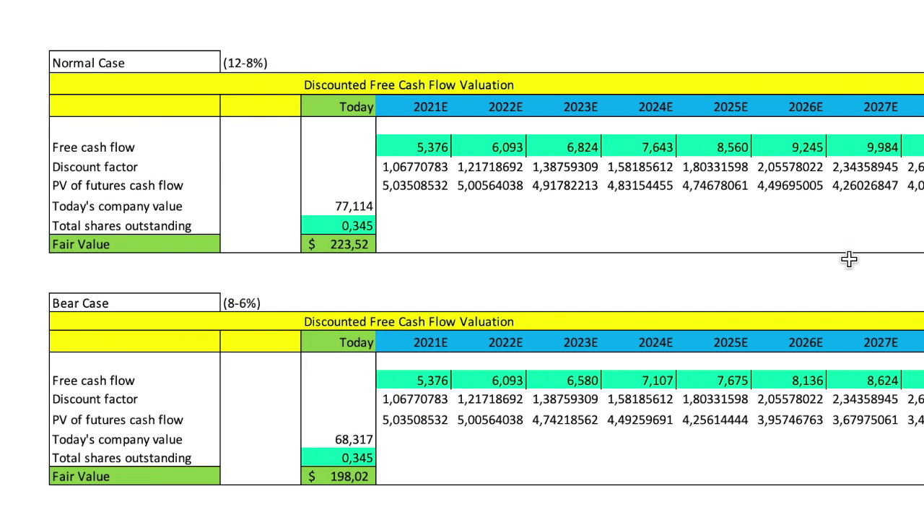
pyautogui.scroll(-10, 723, 343)
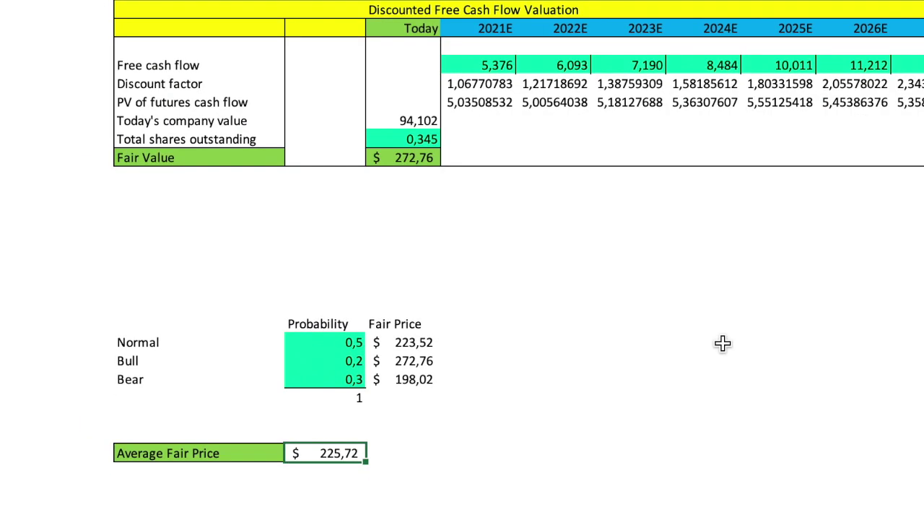
pyautogui.scroll(-5, 723, 343)
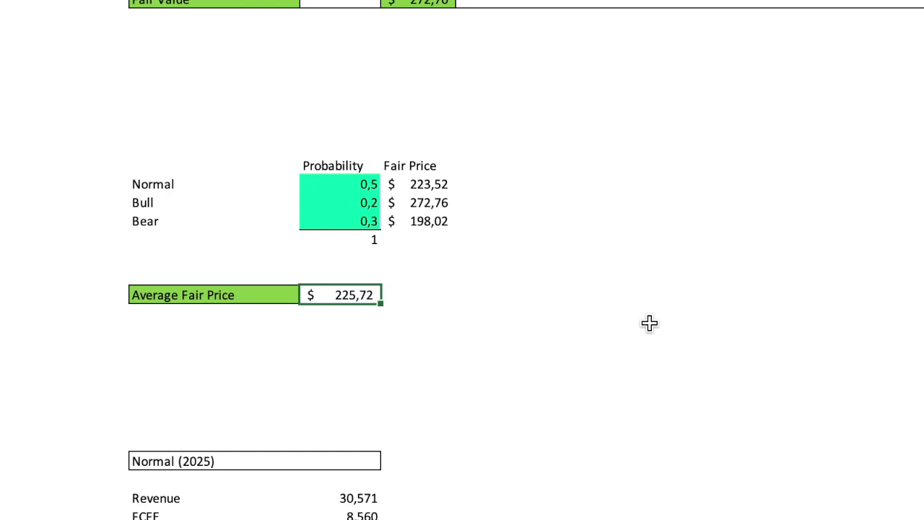
# Return past the Bull Case (20-14%) to the last Normal (2025) block and review both price targets and their average
pyautogui.scroll(-20, 649, 323)
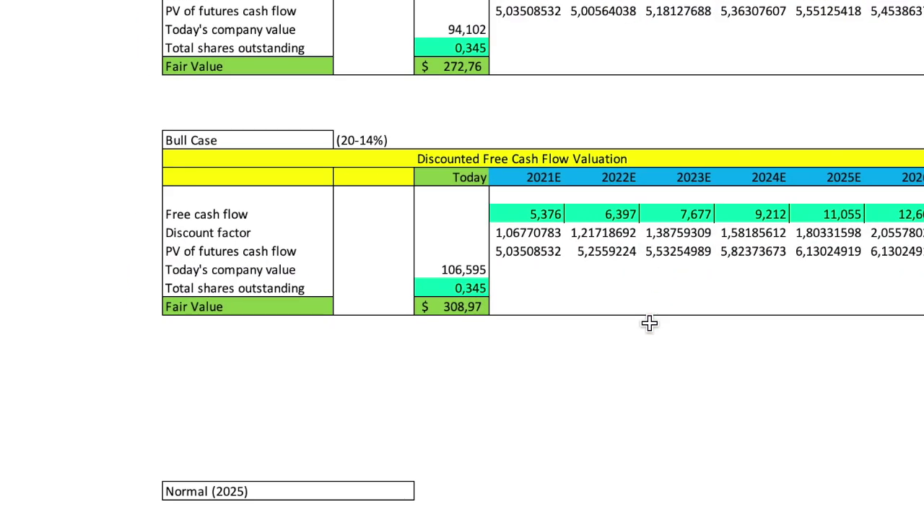
pyautogui.scroll(-8, 650, 323)
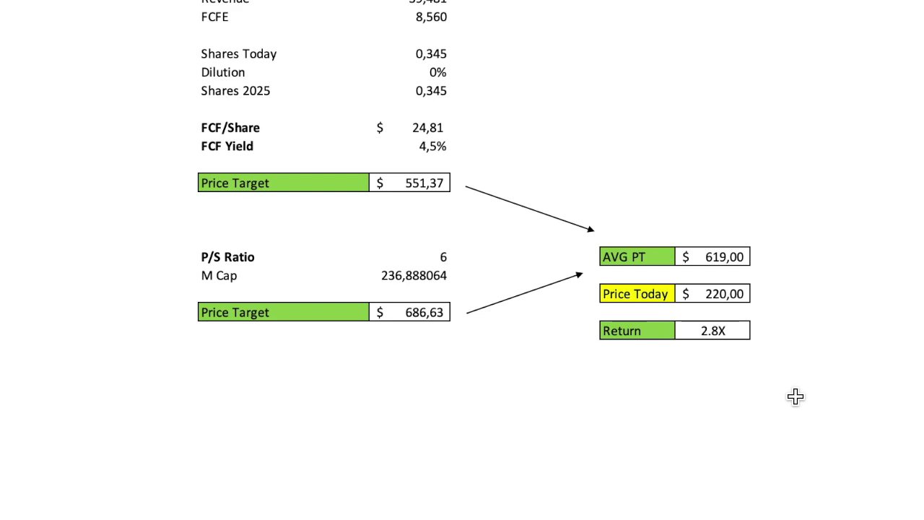
pyautogui.scroll(3, 795, 396)
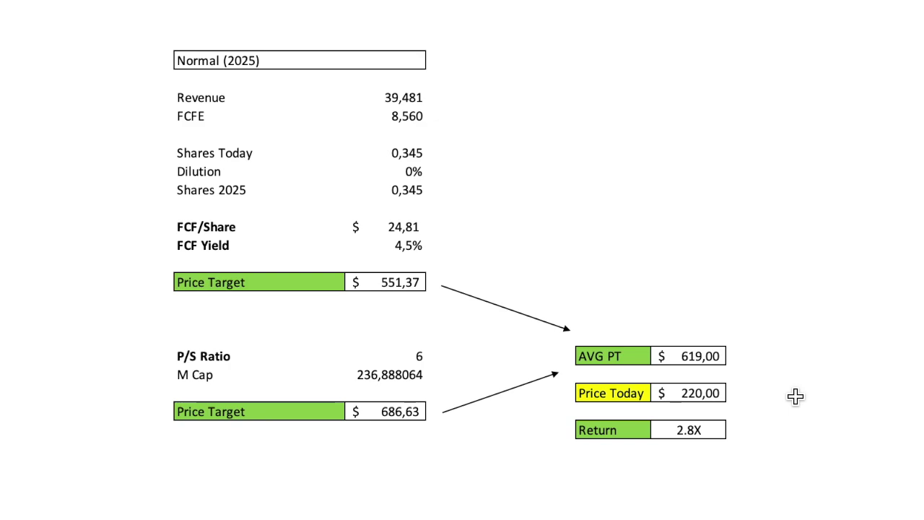
pyautogui.scroll(-2, 795, 396)
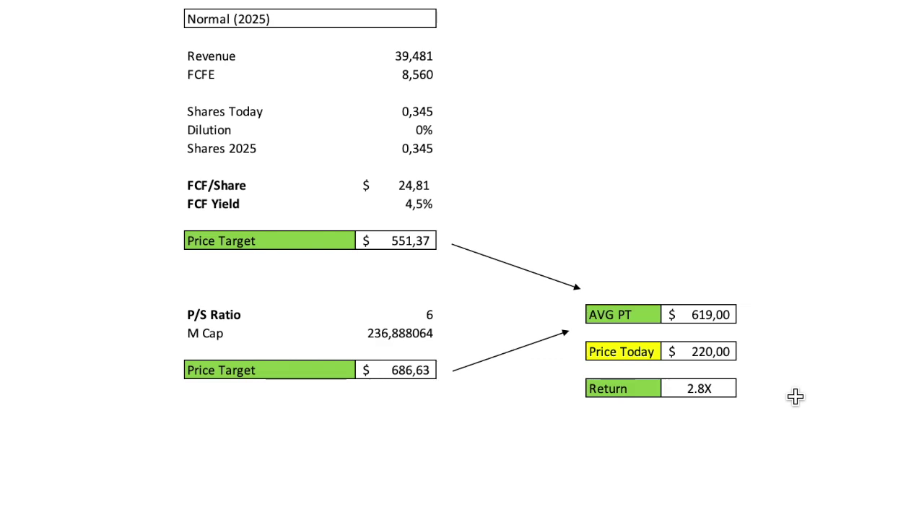